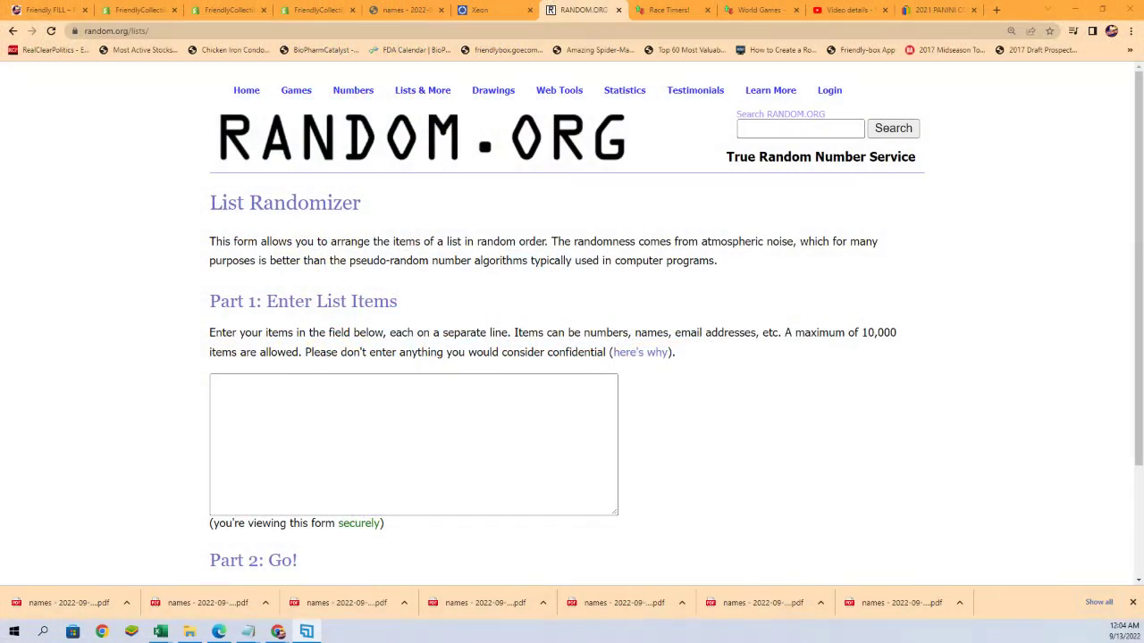
Copy the full block of owner names from the Notepad file and paste it into the List Randomizer's item field
{"action": "key", "text": "alt+Tab"}
{"action": "left_click", "coordinate": [665, 184]}
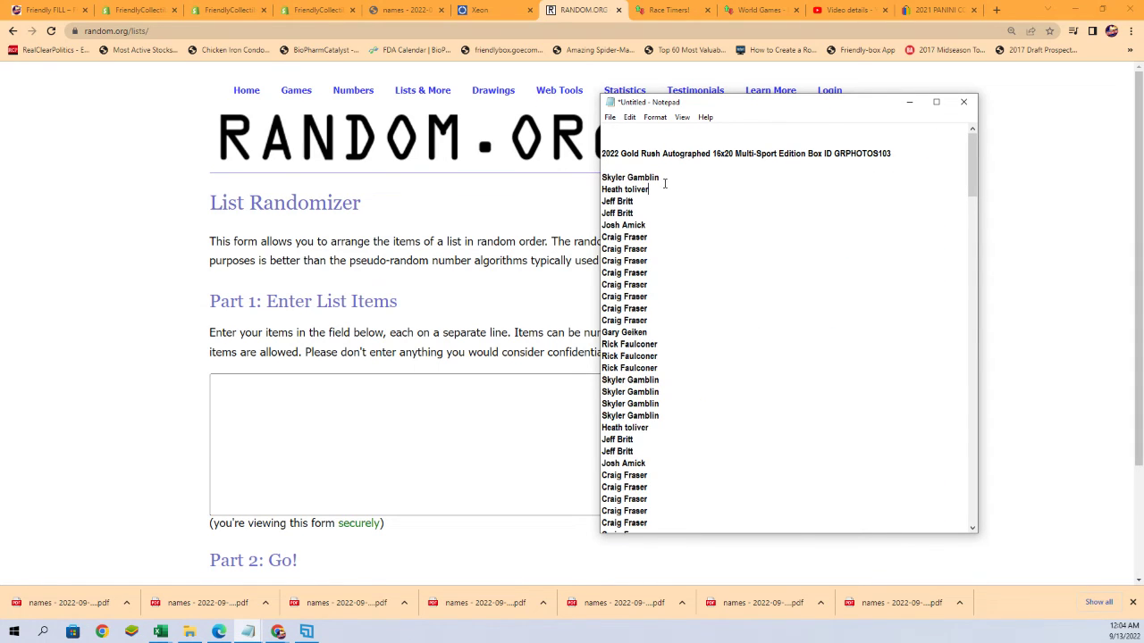
{"action": "left_click_drag", "start_coordinate": [602, 177], "coordinate": [650, 239]}
{"action": "right_click", "coordinate": [632, 214]}
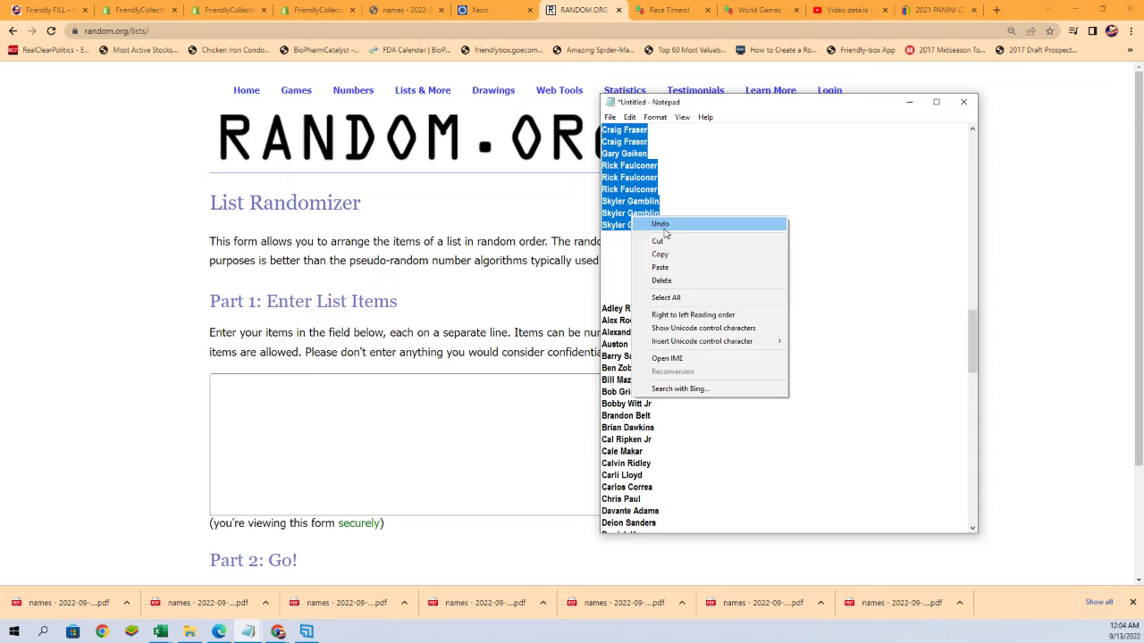
{"action": "left_click", "coordinate": [661, 255]}
{"action": "left_click", "coordinate": [460, 403]}
{"action": "right_click", "coordinate": [360, 404]}
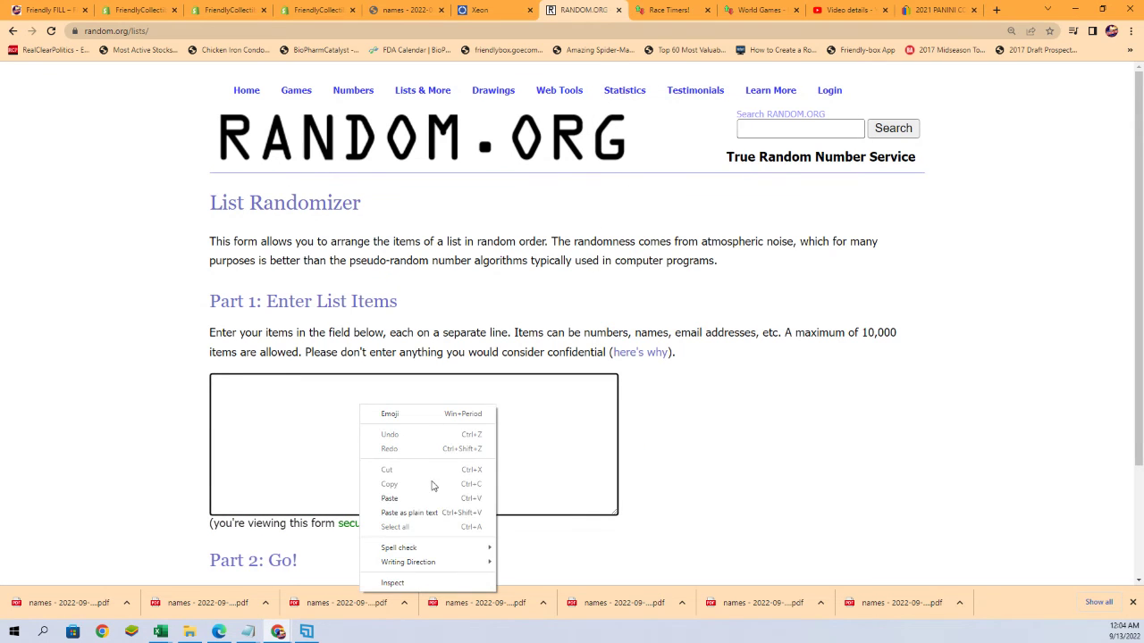
{"action": "left_click", "coordinate": [405, 492]}
Randomize the list of owner names seven times in a row
{"action": "scroll", "coordinate": [608, 453], "scroll_direction": "down", "scroll_amount": 2}
{"action": "left_click", "coordinate": [276, 474]}
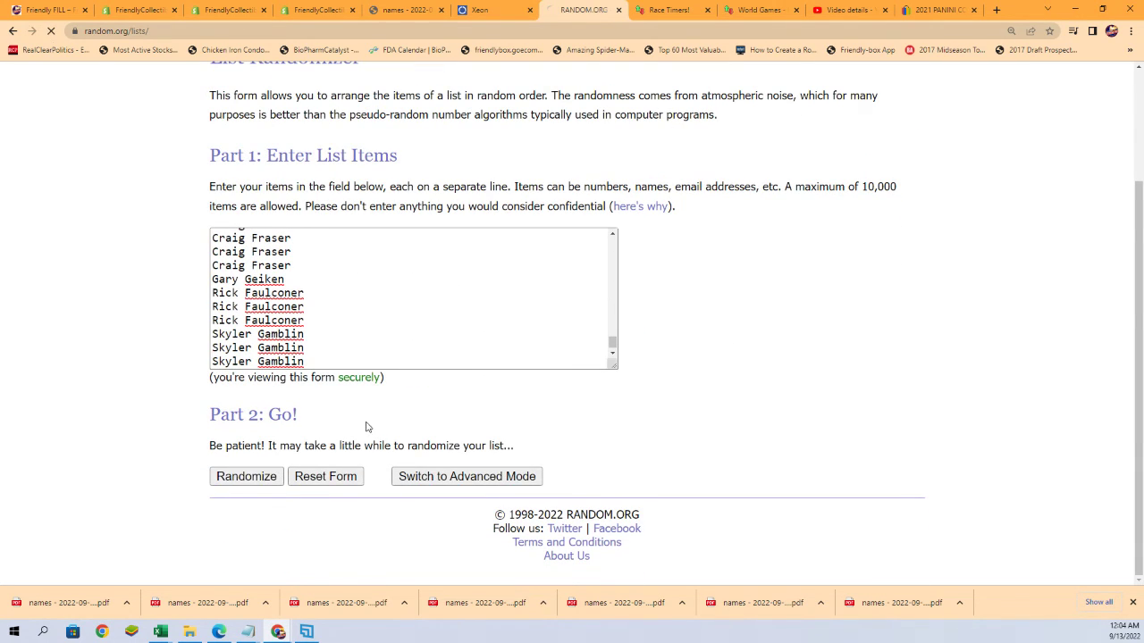
{"action": "scroll", "coordinate": [306, 375], "scroll_direction": "down", "scroll_amount": 14}
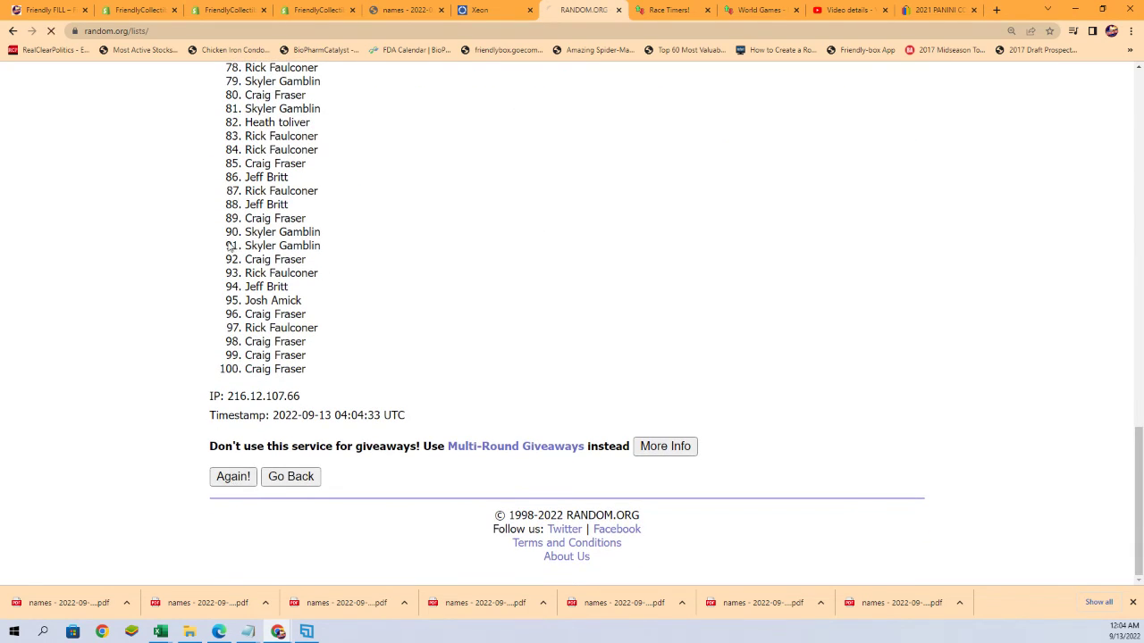
{"action": "scroll", "coordinate": [212, 441], "scroll_direction": "down", "scroll_amount": 12}
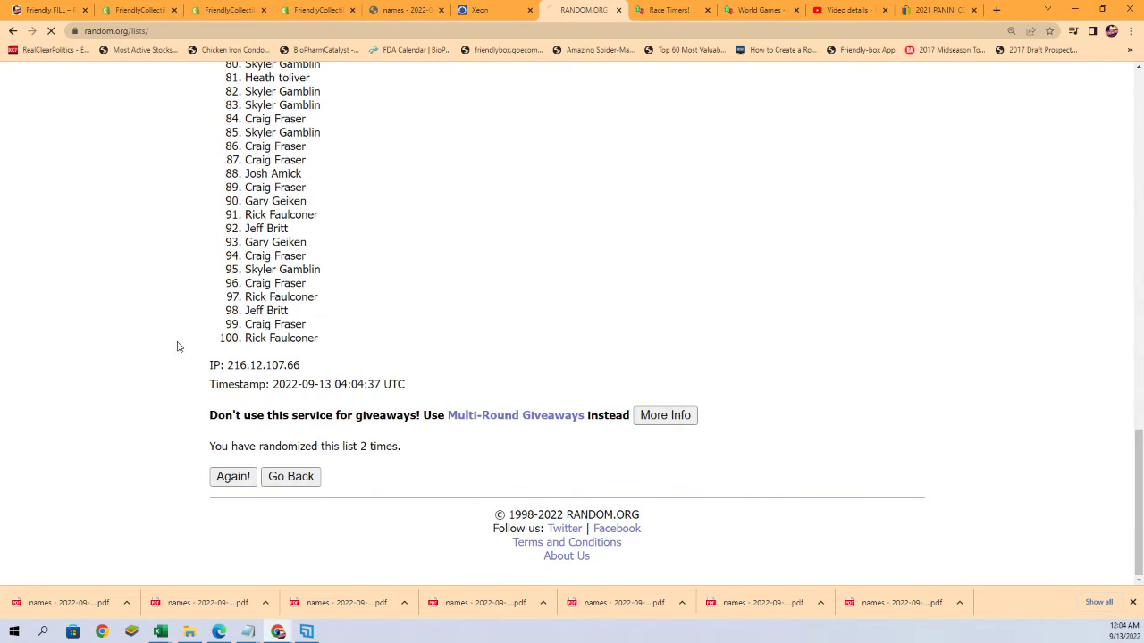
{"action": "scroll", "coordinate": [214, 475], "scroll_direction": "down", "scroll_amount": 12}
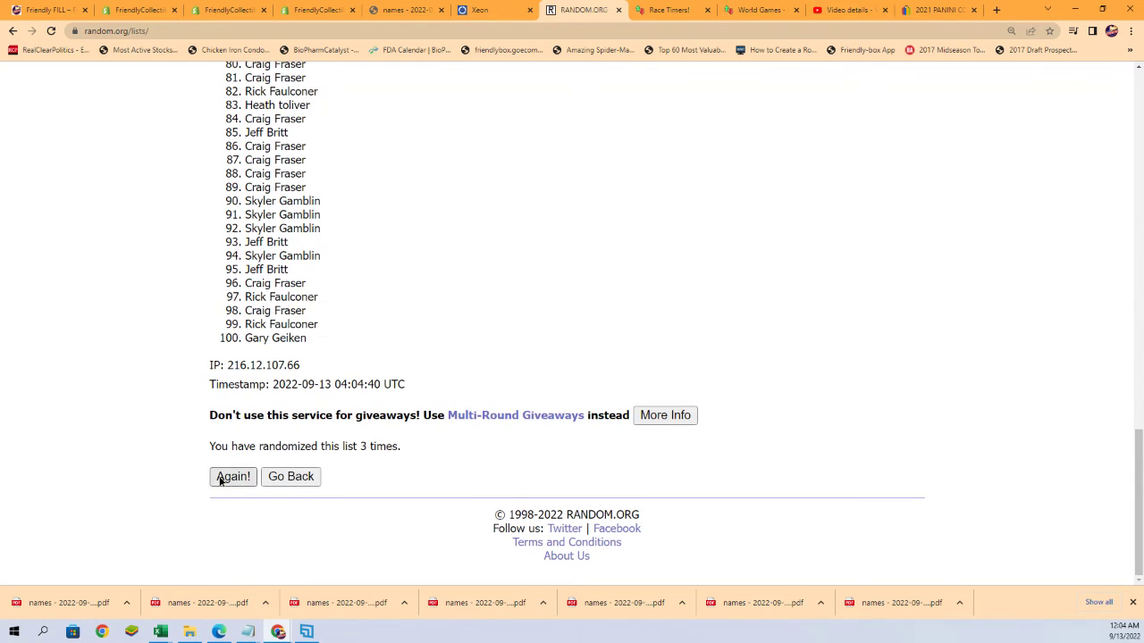
{"action": "scroll", "coordinate": [206, 451], "scroll_direction": "down", "scroll_amount": 12}
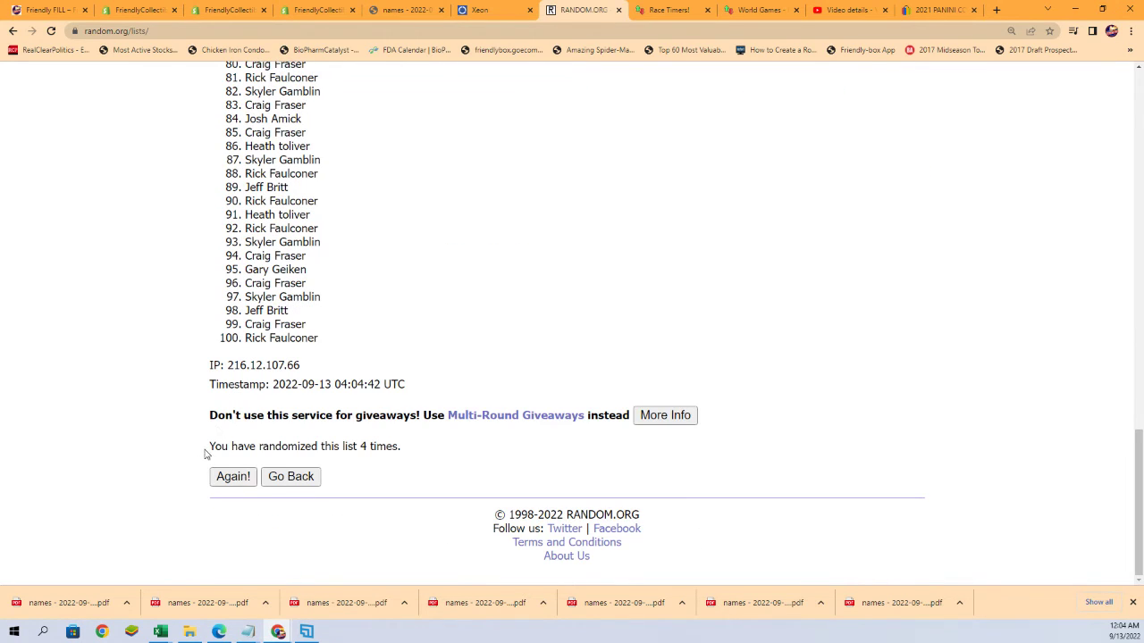
{"action": "scroll", "coordinate": [220, 438], "scroll_direction": "down", "scroll_amount": 12}
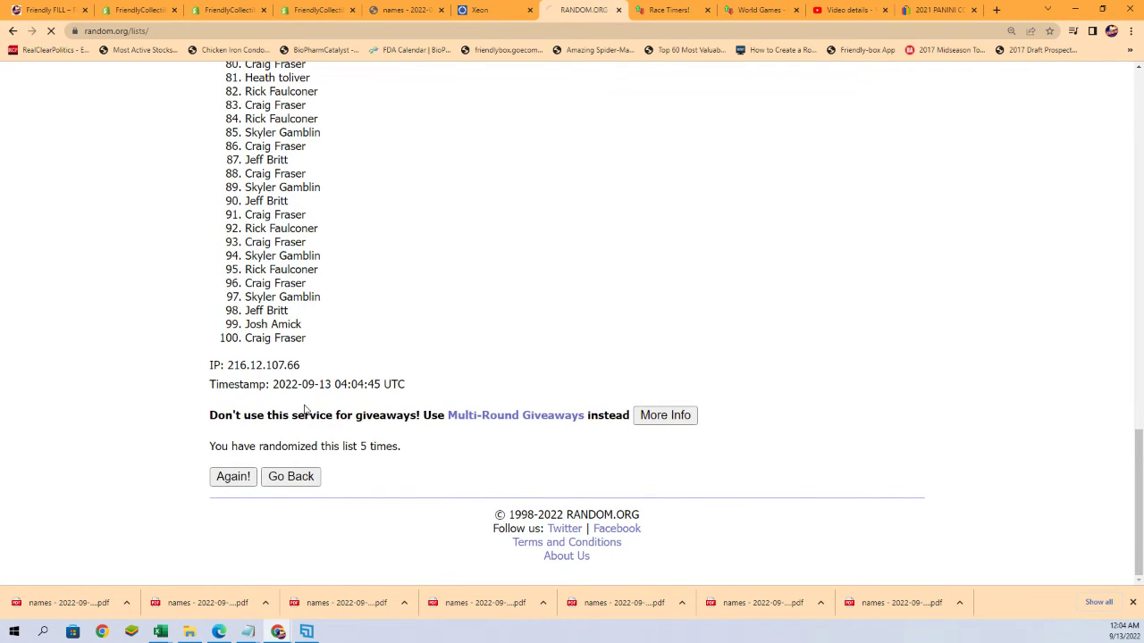
{"action": "scroll", "coordinate": [179, 465], "scroll_direction": "down", "scroll_amount": 12}
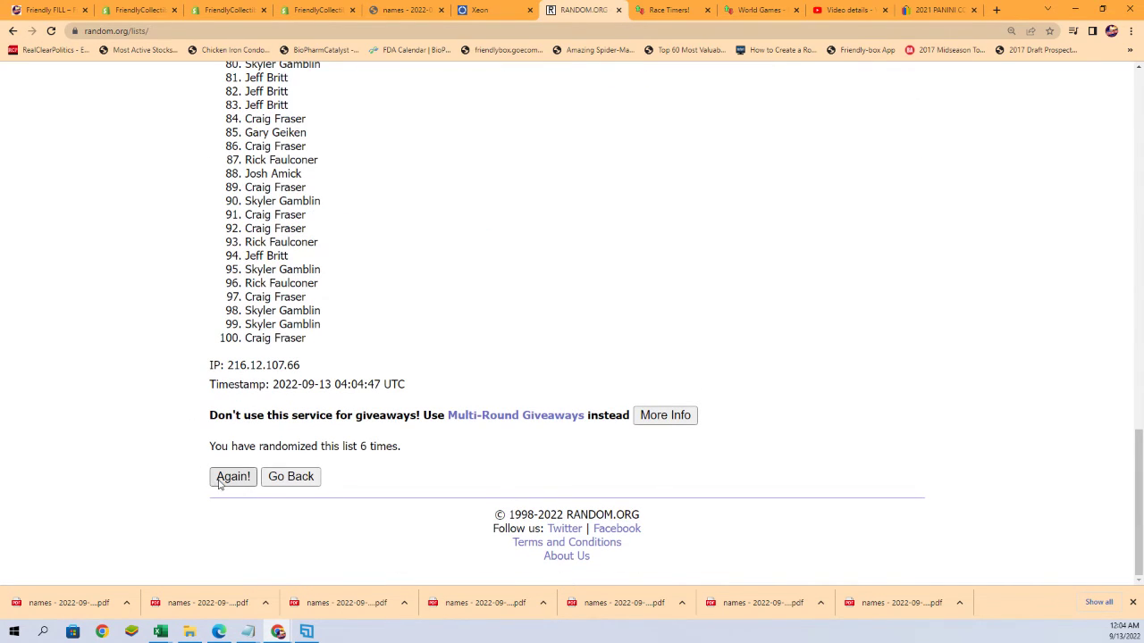
{"action": "scroll", "coordinate": [377, 284], "scroll_direction": "down", "scroll_amount": 1}
Copy all 100 owner names from the seventh randomized result
{"action": "left_click_drag", "start_coordinate": [243, 152], "coordinate": [322, 326]}
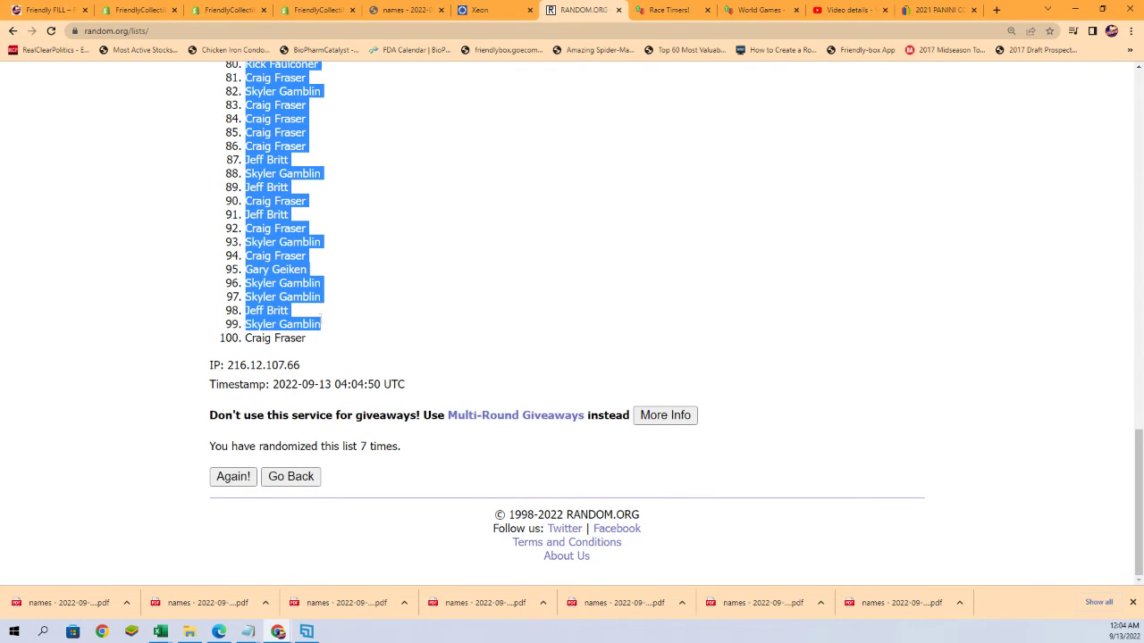
{"action": "right_click", "coordinate": [254, 307]}
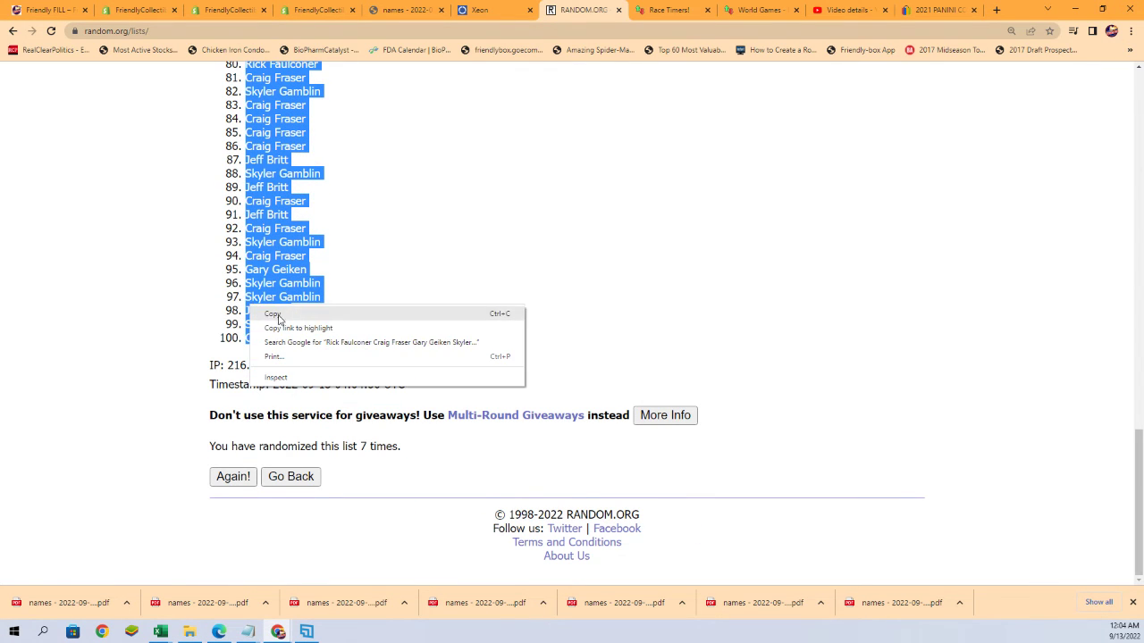
{"action": "left_click", "coordinate": [281, 315]}
{"action": "scroll", "coordinate": [454, 319], "scroll_direction": "up", "scroll_amount": 8}
{"action": "scroll", "coordinate": [454, 315], "scroll_direction": "up", "scroll_amount": 6}
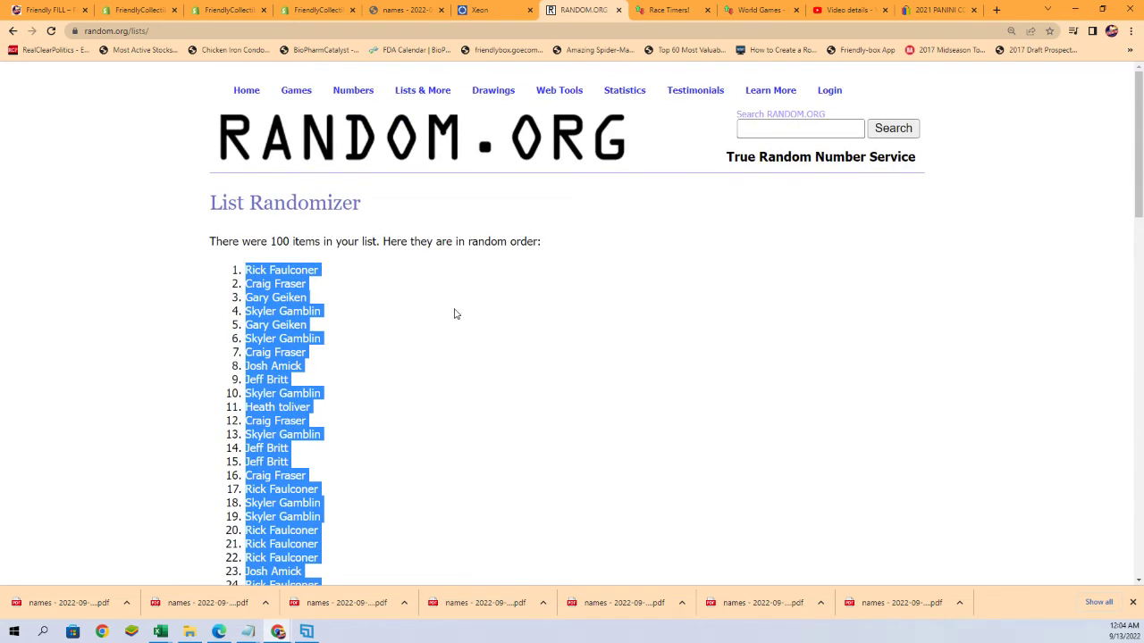
Switch to the Excel workbook and paste the randomized owners as plain text into the OWNERS column from cell A2
{"action": "scroll", "coordinate": [911, 258], "scroll_direction": "down", "scroll_amount": 1}
{"action": "key", "text": "alt+Tab"}
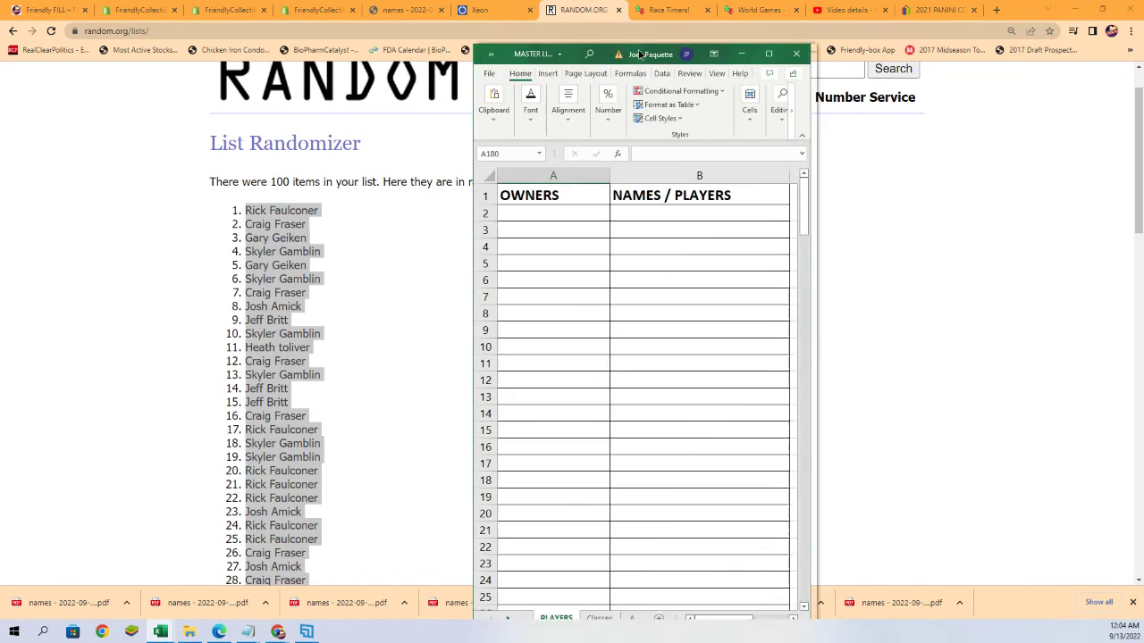
{"action": "left_click_drag", "start_coordinate": [602, 56], "coordinate": [551, 1]}
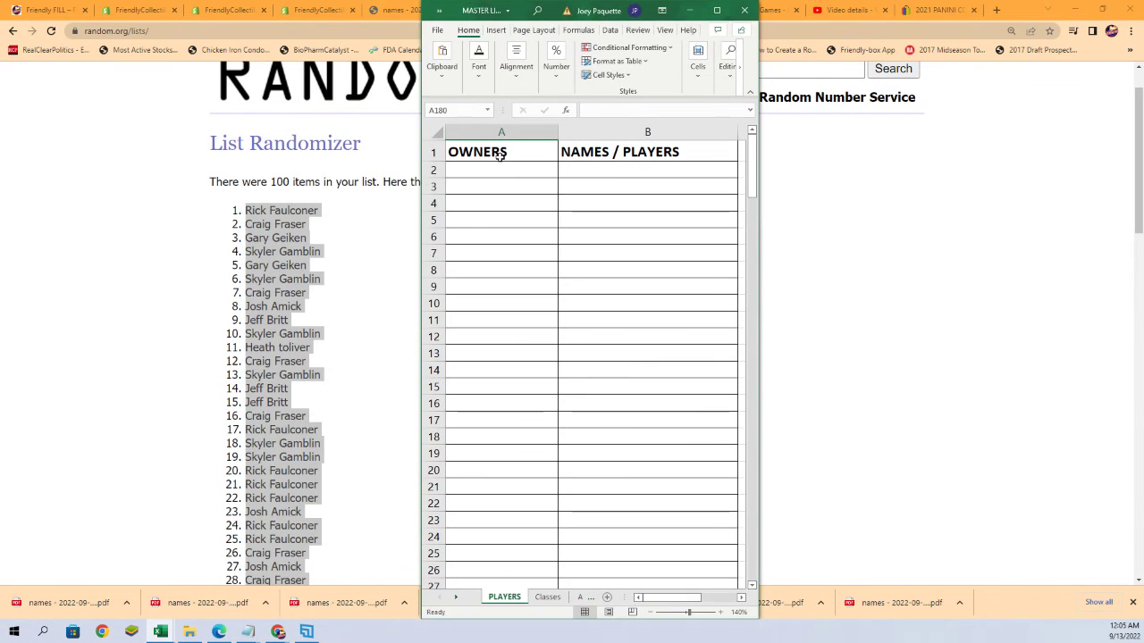
{"action": "left_click", "coordinate": [458, 175]}
{"action": "right_click", "coordinate": [459, 175]}
{"action": "left_click", "coordinate": [499, 252]}
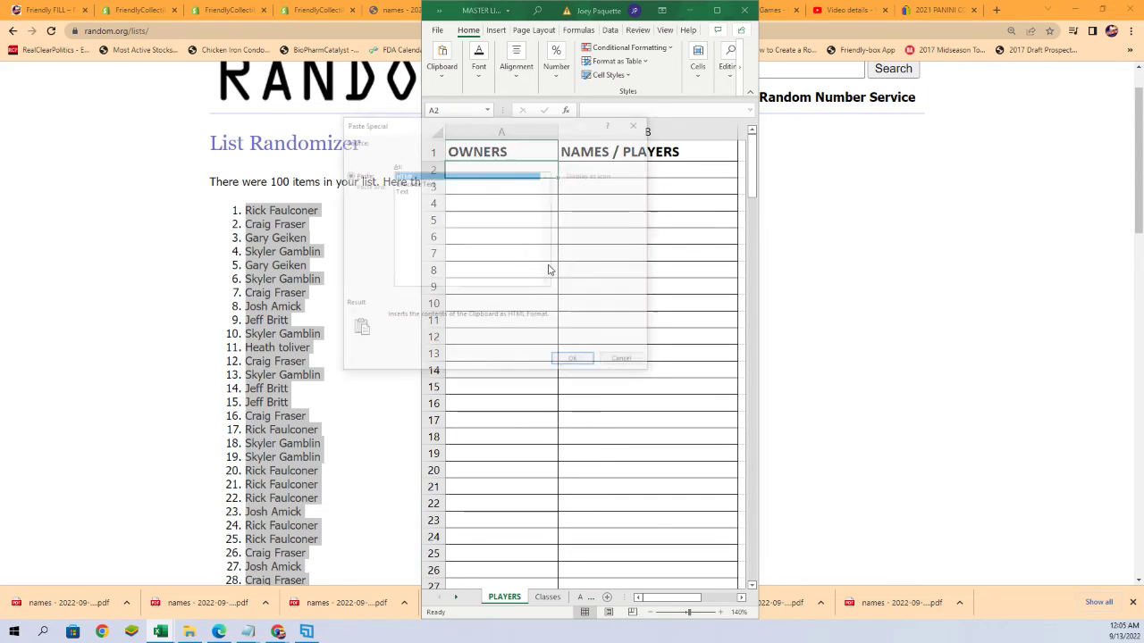
{"action": "left_click", "coordinate": [399, 191]}
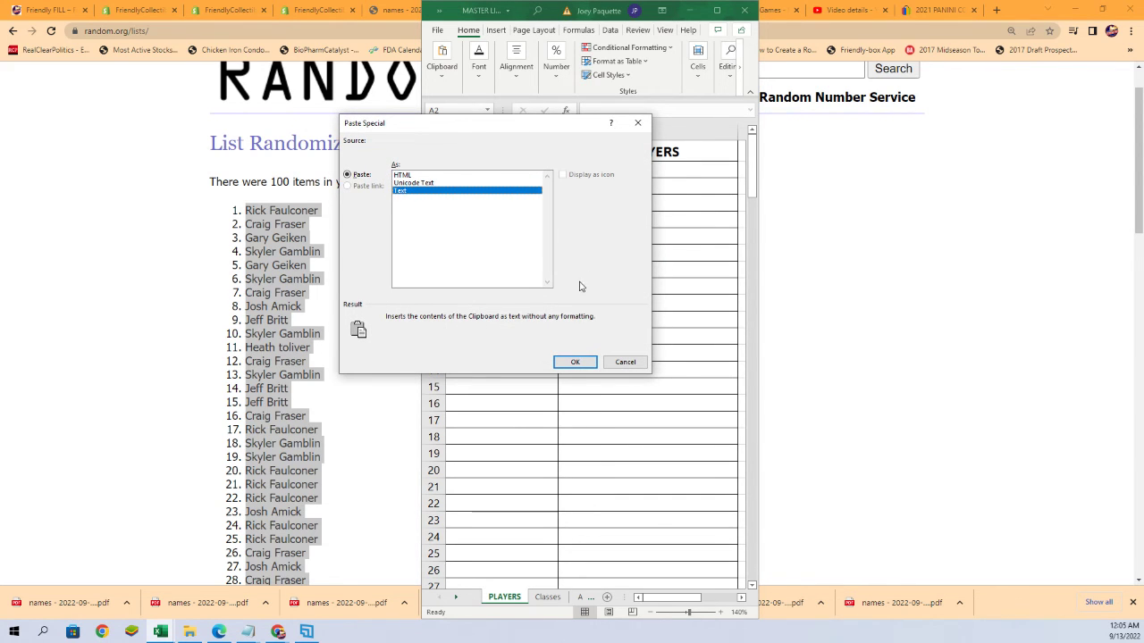
{"action": "left_click", "coordinate": [573, 361]}
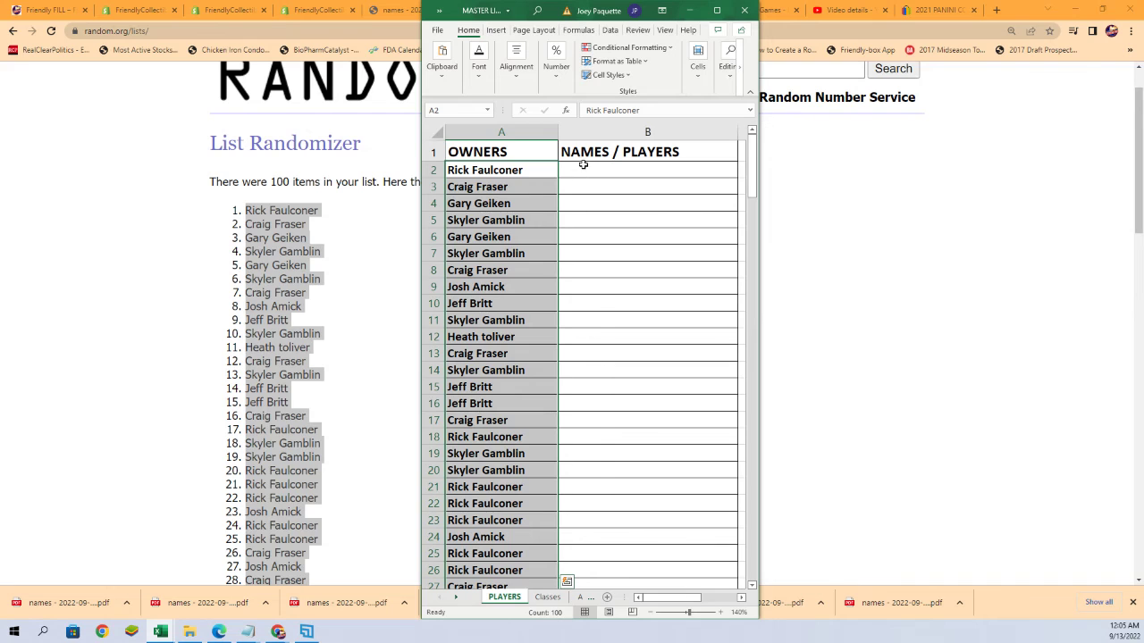
Select cell B2 under NAMES / PLAYERS, and open a blank List Randomizer form in the browser
{"action": "left_click", "coordinate": [583, 164]}
{"action": "scroll", "coordinate": [370, 145], "scroll_direction": "up", "scroll_amount": 1}
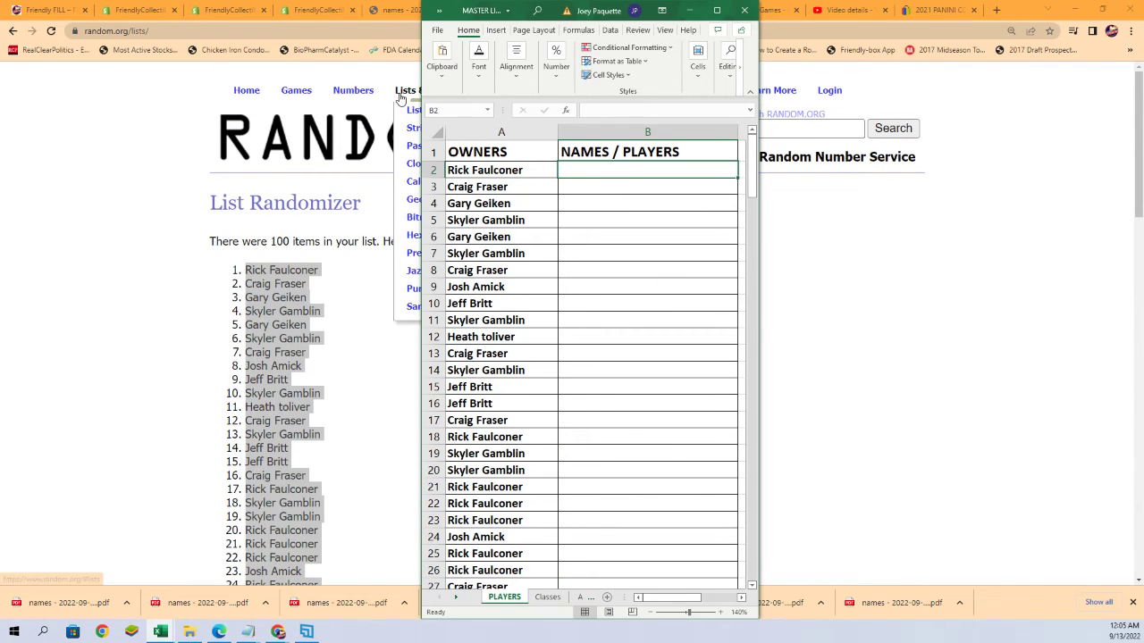
{"action": "left_click", "coordinate": [413, 110]}
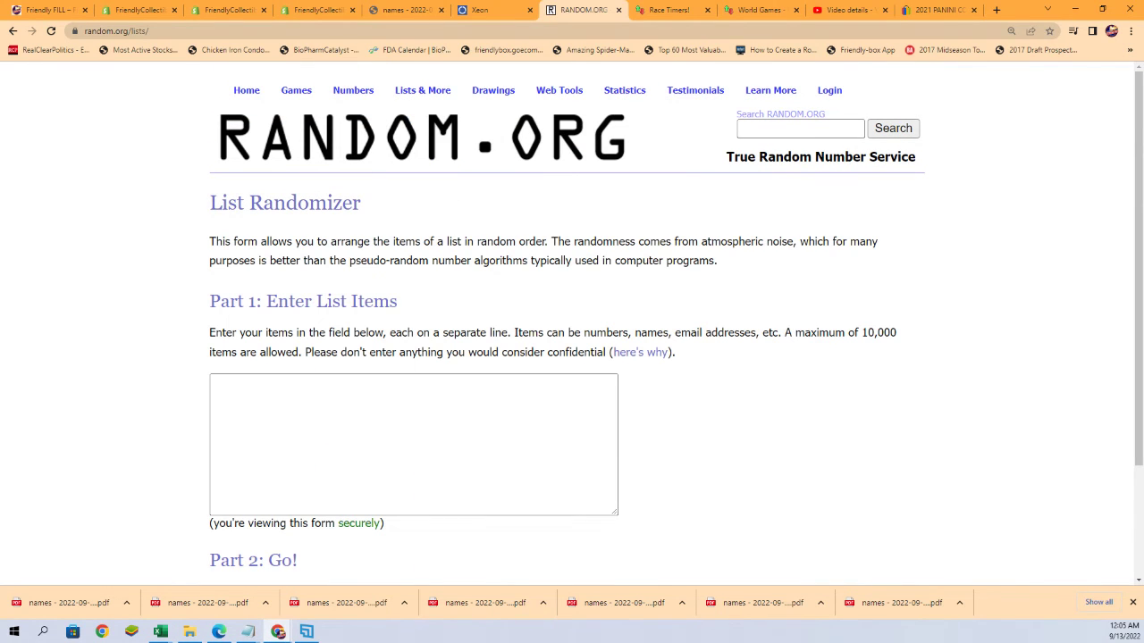
Copy the complete block of player names from the Notepad file and paste it into the List Randomizer's item field
{"action": "key", "text": "alt+Tab"}
{"action": "scroll", "coordinate": [835, 268], "scroll_direction": "down", "scroll_amount": 3}
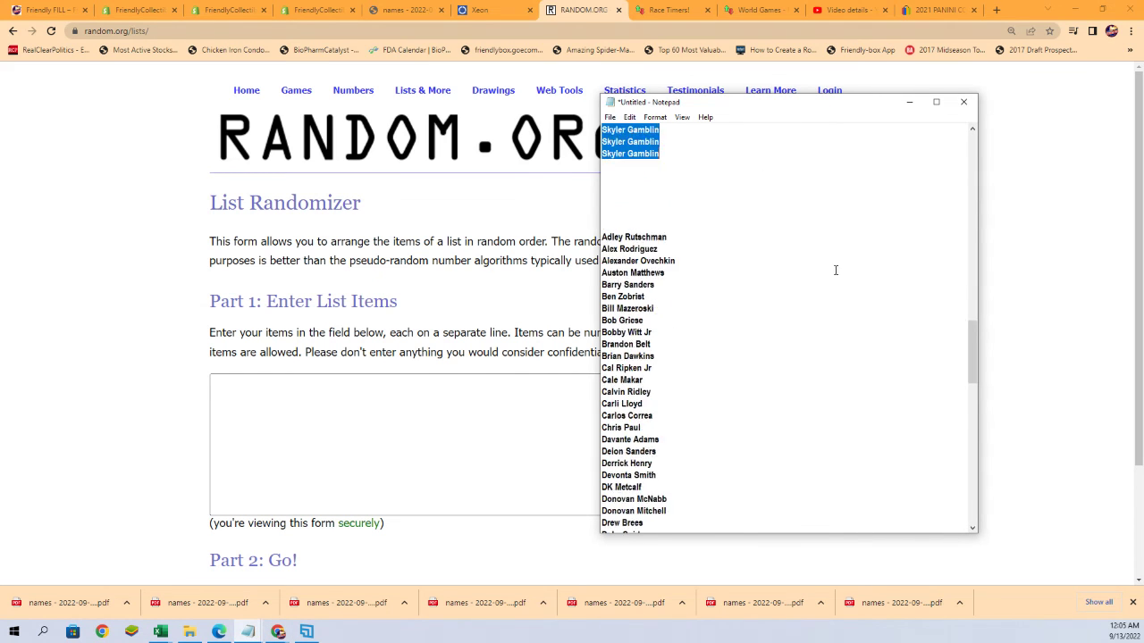
{"action": "left_click_drag", "start_coordinate": [597, 201], "coordinate": [657, 511]}
{"action": "right_click", "coordinate": [624, 513]}
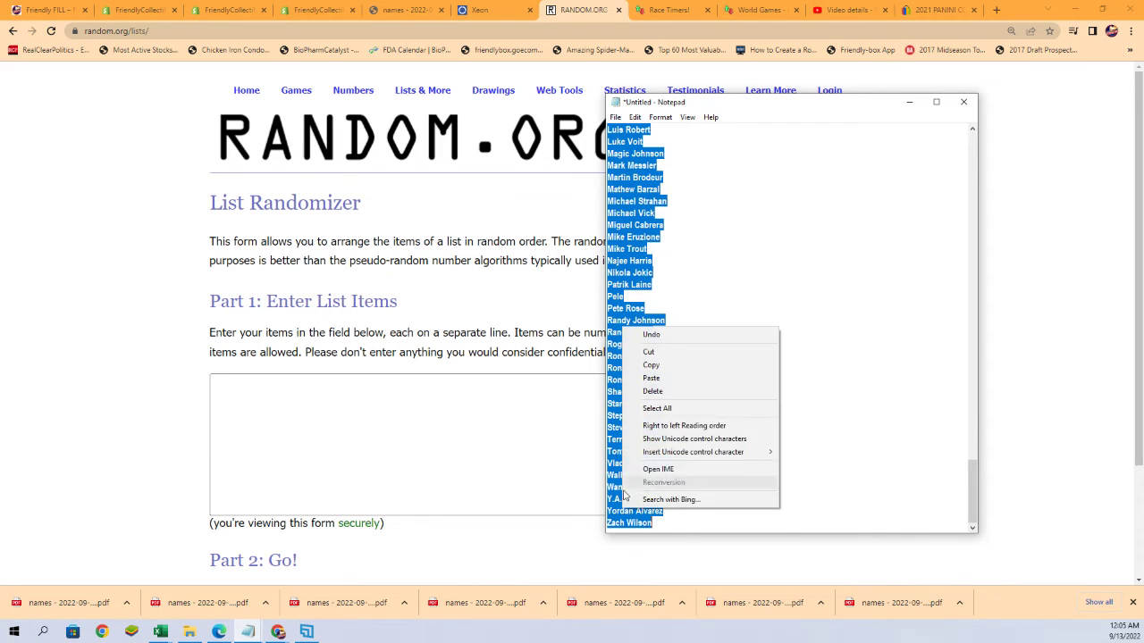
{"action": "left_click", "coordinate": [644, 364]}
{"action": "right_click", "coordinate": [361, 388]}
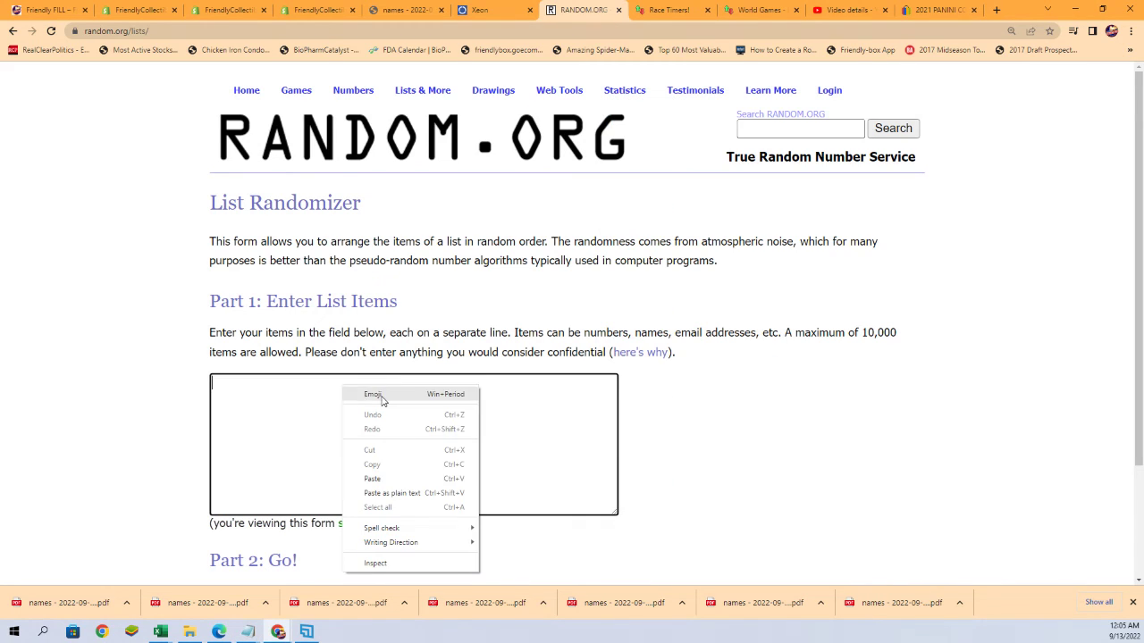
{"action": "left_click", "coordinate": [384, 478]}
Randomize the list of player names seven times in a row
{"action": "scroll", "coordinate": [312, 507], "scroll_direction": "down", "scroll_amount": 2}
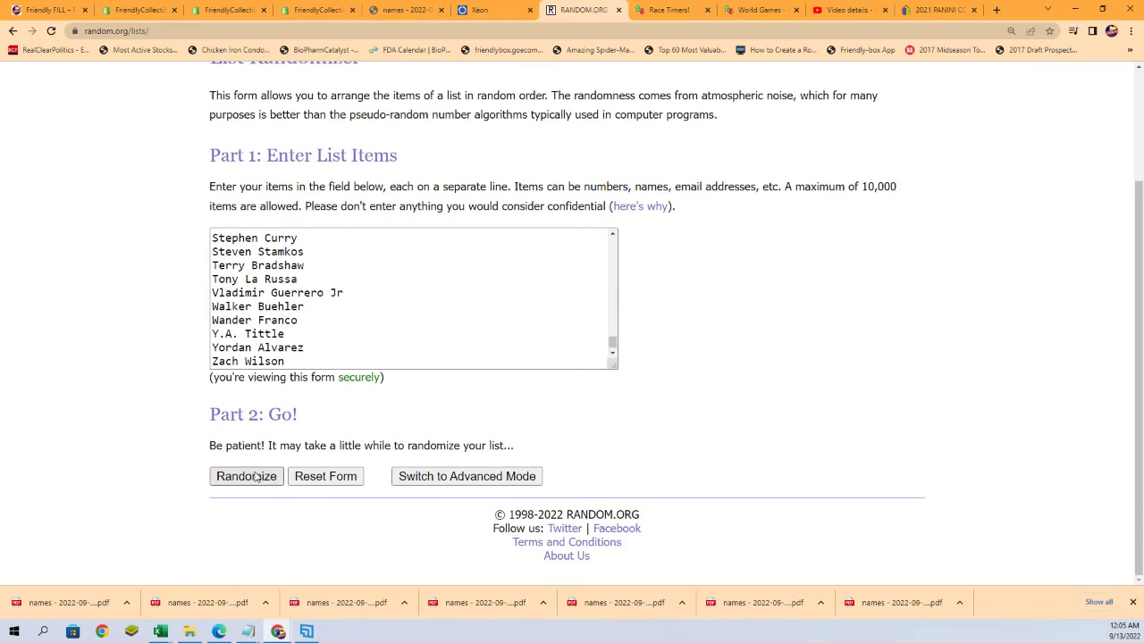
{"action": "scroll", "coordinate": [179, 501], "scroll_direction": "down", "scroll_amount": 12}
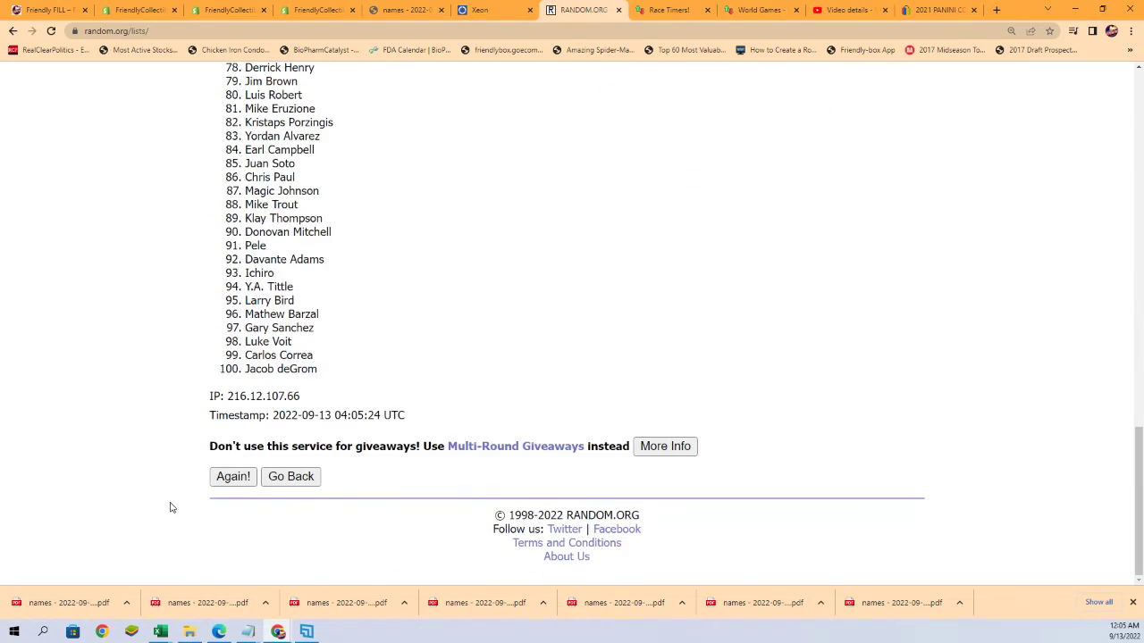
{"action": "scroll", "coordinate": [225, 494], "scroll_direction": "down", "scroll_amount": 15}
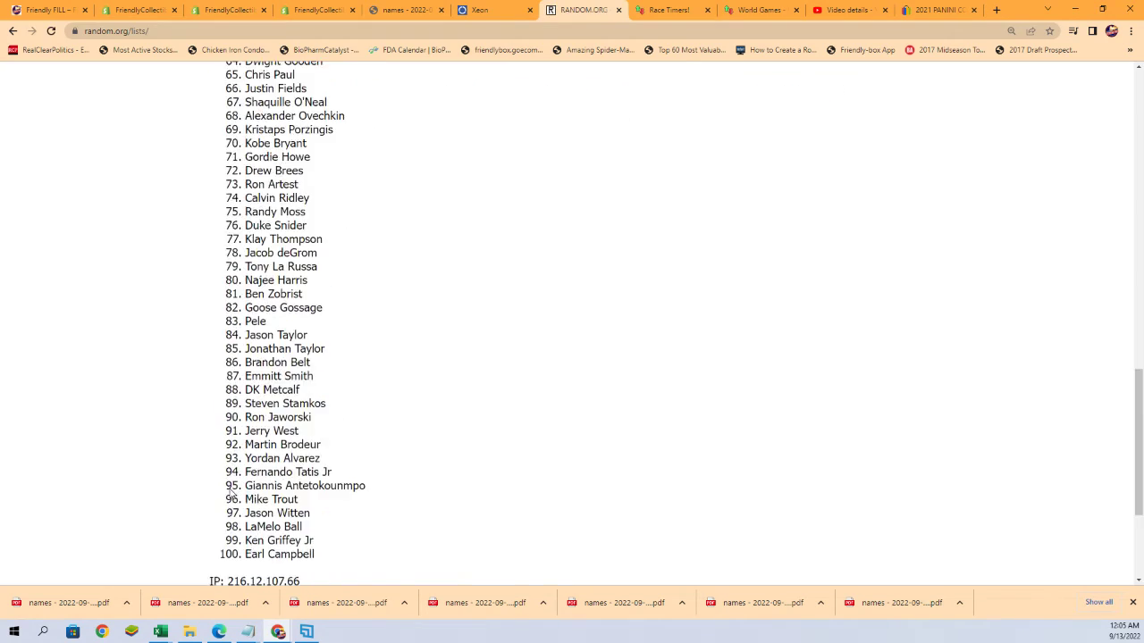
{"action": "scroll", "coordinate": [208, 446], "scroll_direction": "down", "scroll_amount": 15}
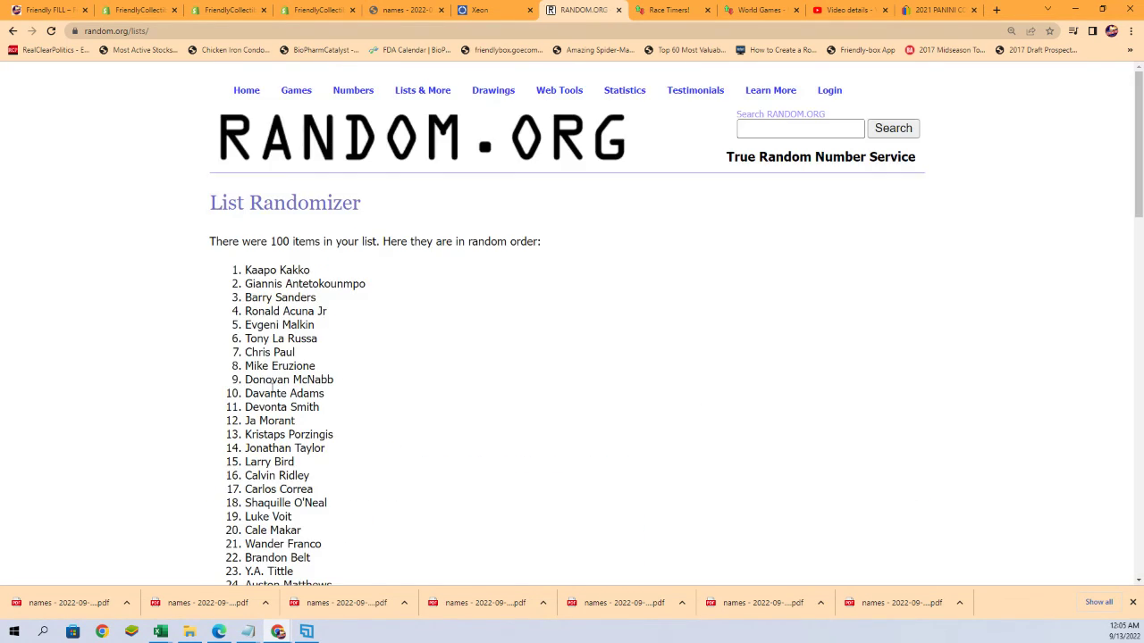
{"action": "scroll", "coordinate": [209, 450], "scroll_direction": "down", "scroll_amount": 15}
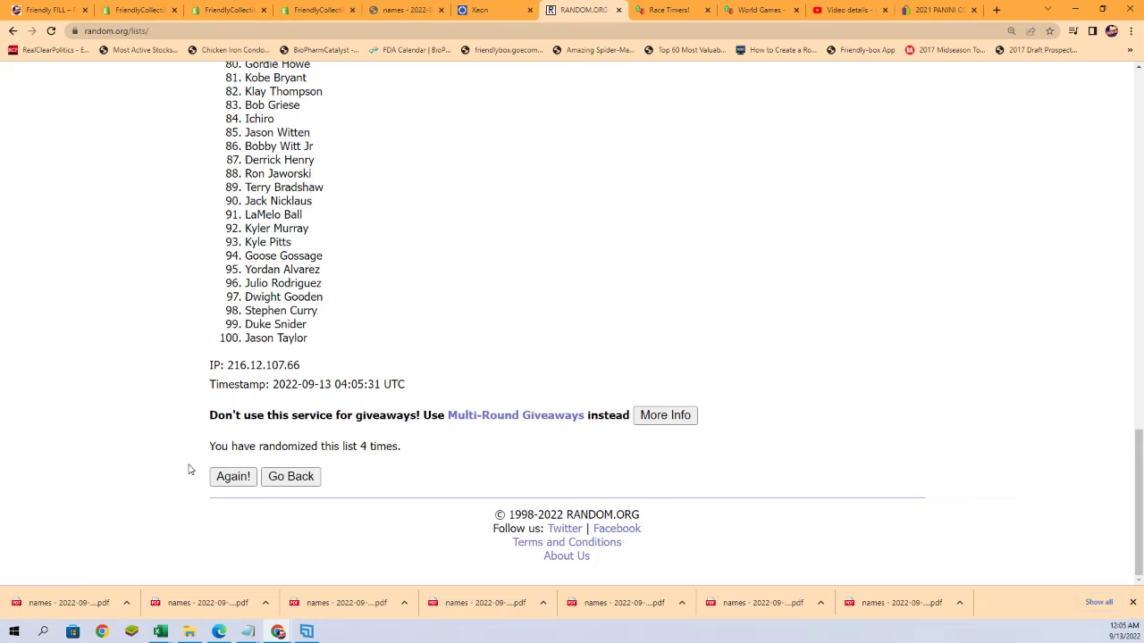
{"action": "scroll", "coordinate": [215, 458], "scroll_direction": "down", "scroll_amount": 15}
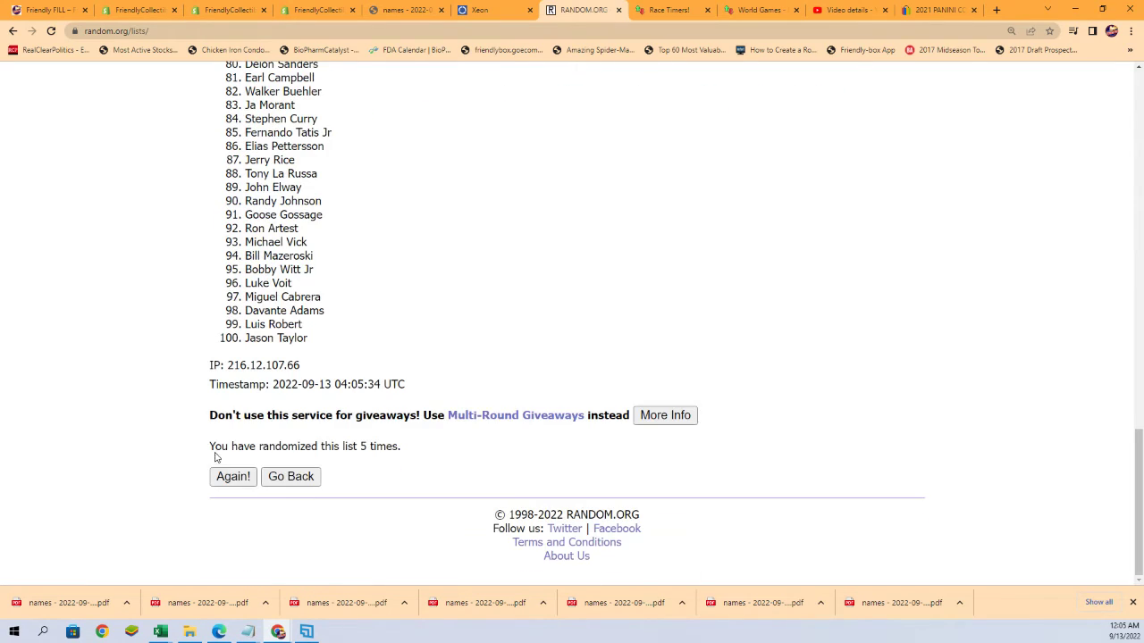
{"action": "scroll", "coordinate": [227, 483], "scroll_direction": "down", "scroll_amount": 15}
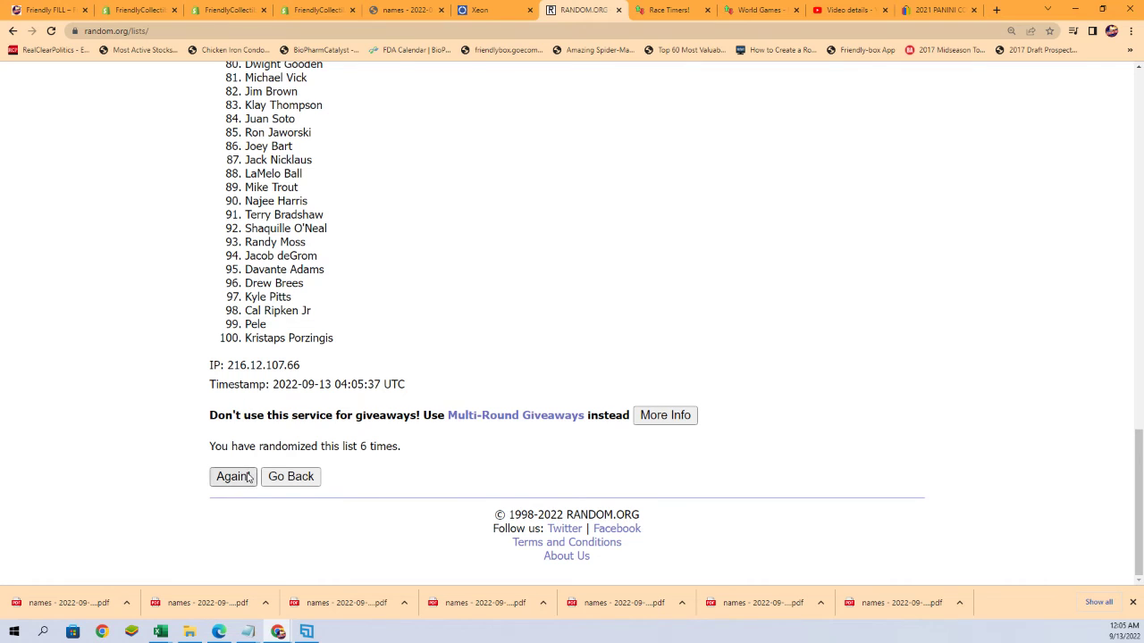
Copy all 100 player names from the seventh randomized result
{"action": "left_click_drag", "start_coordinate": [246, 269], "coordinate": [345, 338]}
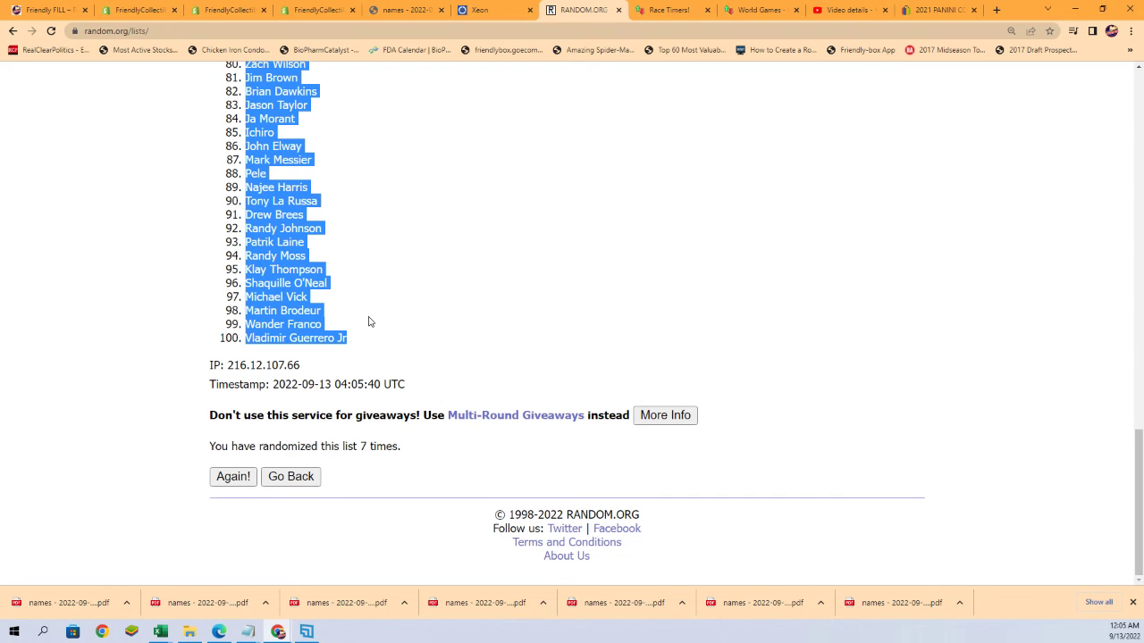
{"action": "right_click", "coordinate": [291, 256]}
{"action": "left_click", "coordinate": [322, 268]}
{"action": "scroll", "coordinate": [521, 362], "scroll_direction": "up", "scroll_amount": 12}
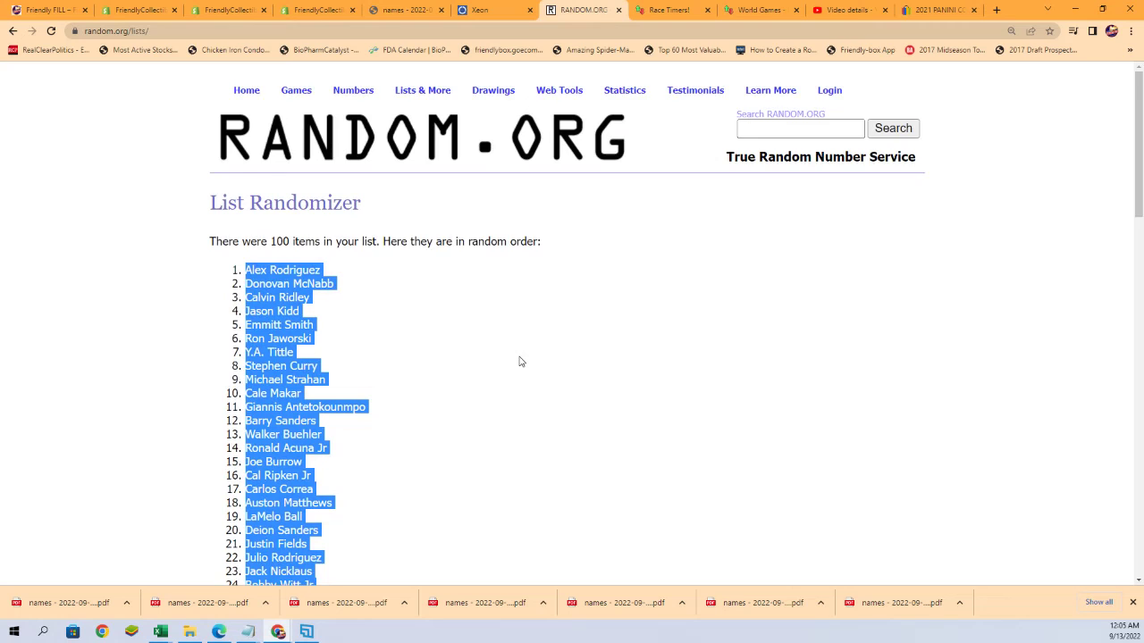
Switch to the Excel workbook and paste the randomized players as plain text into the NAMES / PLAYERS column from cell B2
{"action": "scroll", "coordinate": [520, 362], "scroll_direction": "down", "scroll_amount": 1}
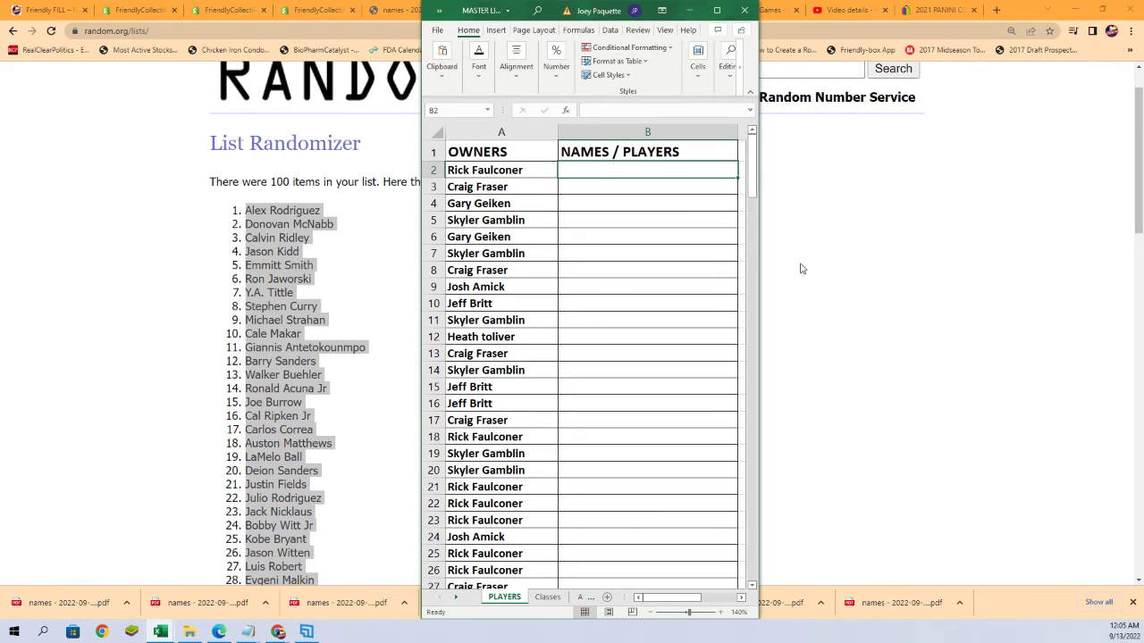
{"action": "right_click", "coordinate": [569, 169]}
{"action": "left_click", "coordinate": [618, 251]}
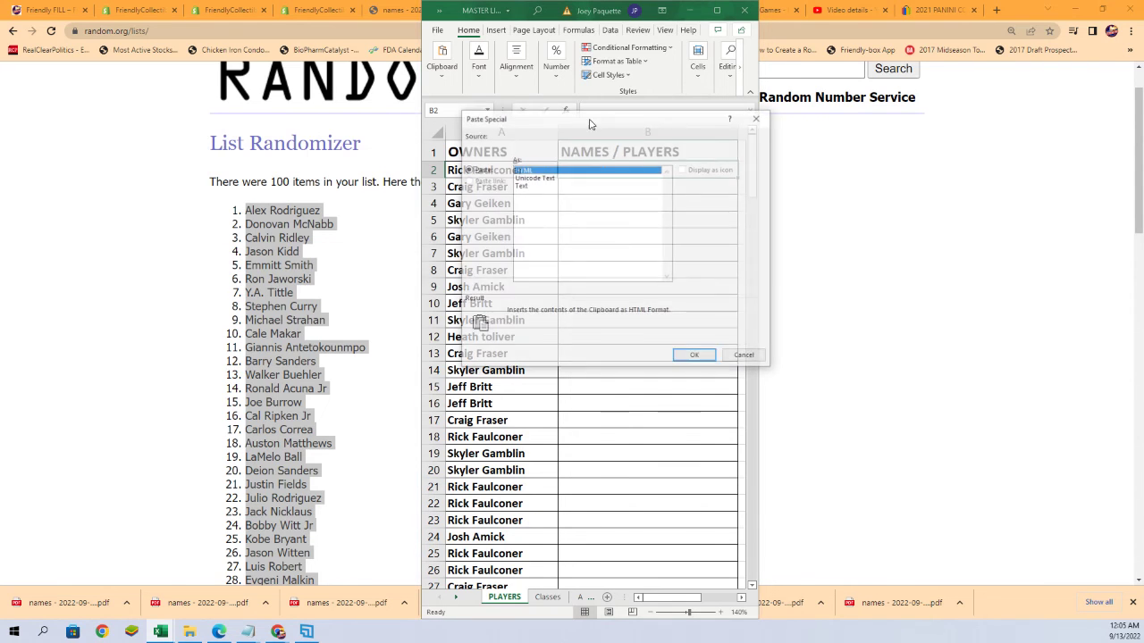
{"action": "left_click", "coordinate": [525, 186]}
{"action": "left_click", "coordinate": [694, 355]}
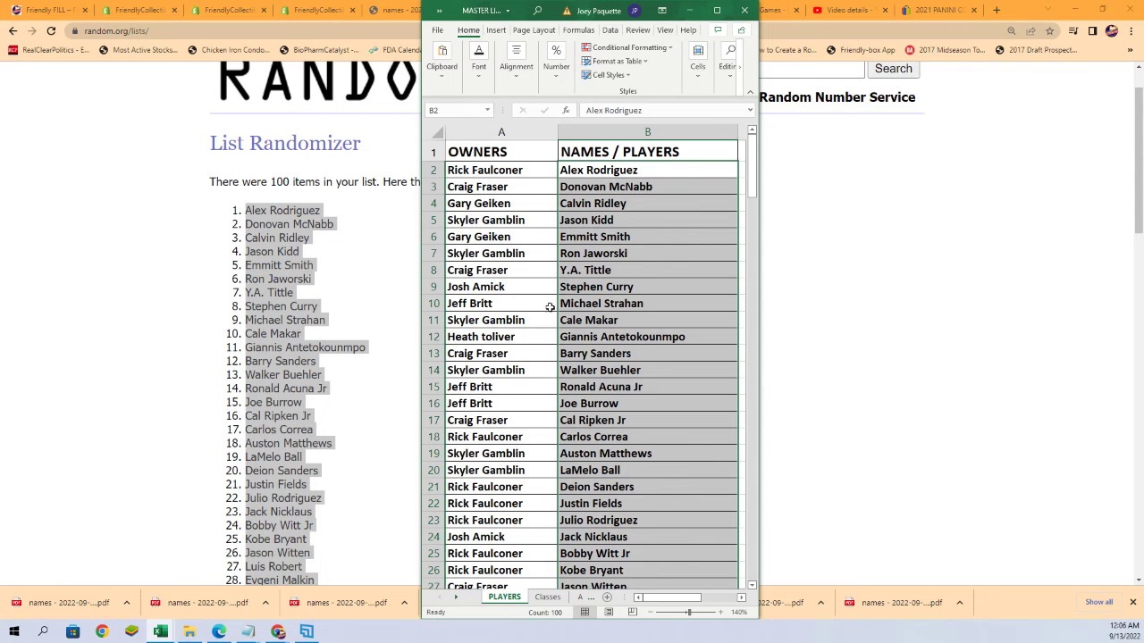
Review the owner and player pairings in the PLAYERS sheet row by row, from row 2 through about row 63
{"action": "scroll", "coordinate": [553, 306], "scroll_direction": "down", "scroll_amount": 1}
{"action": "scroll", "coordinate": [547, 307], "scroll_direction": "up", "scroll_amount": 1}
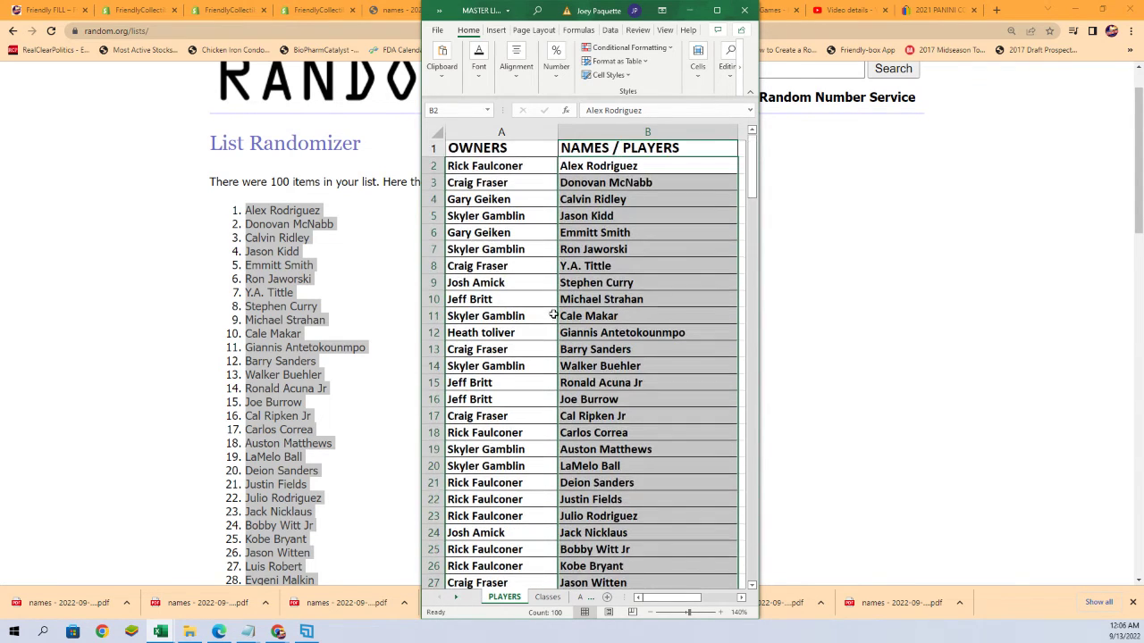
{"action": "scroll", "coordinate": [543, 306], "scroll_direction": "down", "scroll_amount": 2}
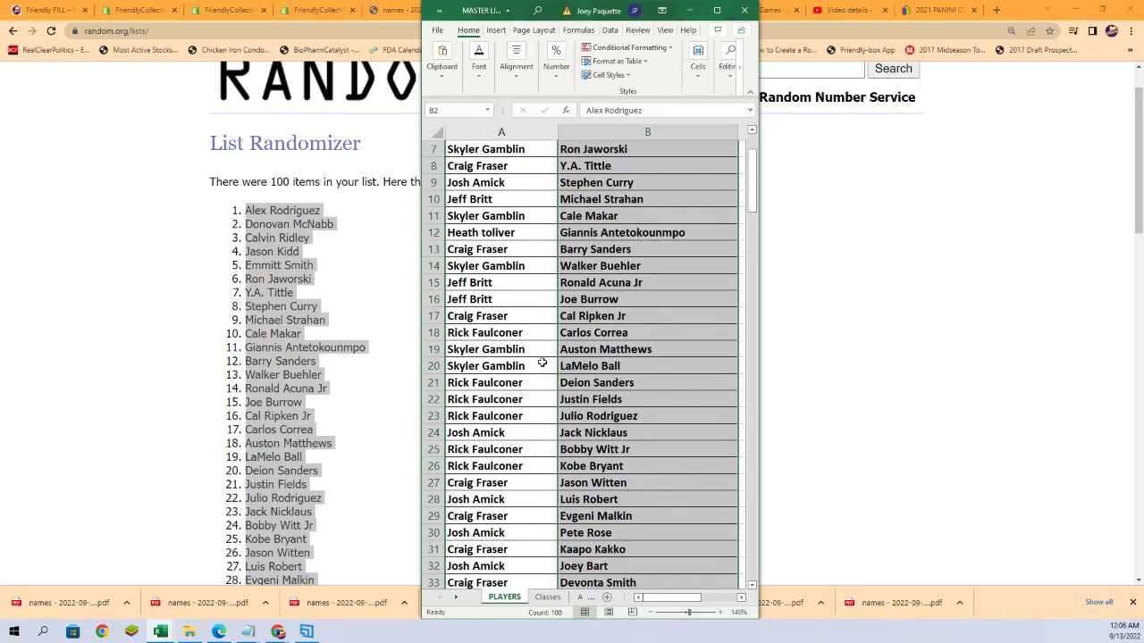
{"action": "left_click", "coordinate": [543, 362]}
{"action": "scroll", "coordinate": [556, 421], "scroll_direction": "down", "scroll_amount": 2}
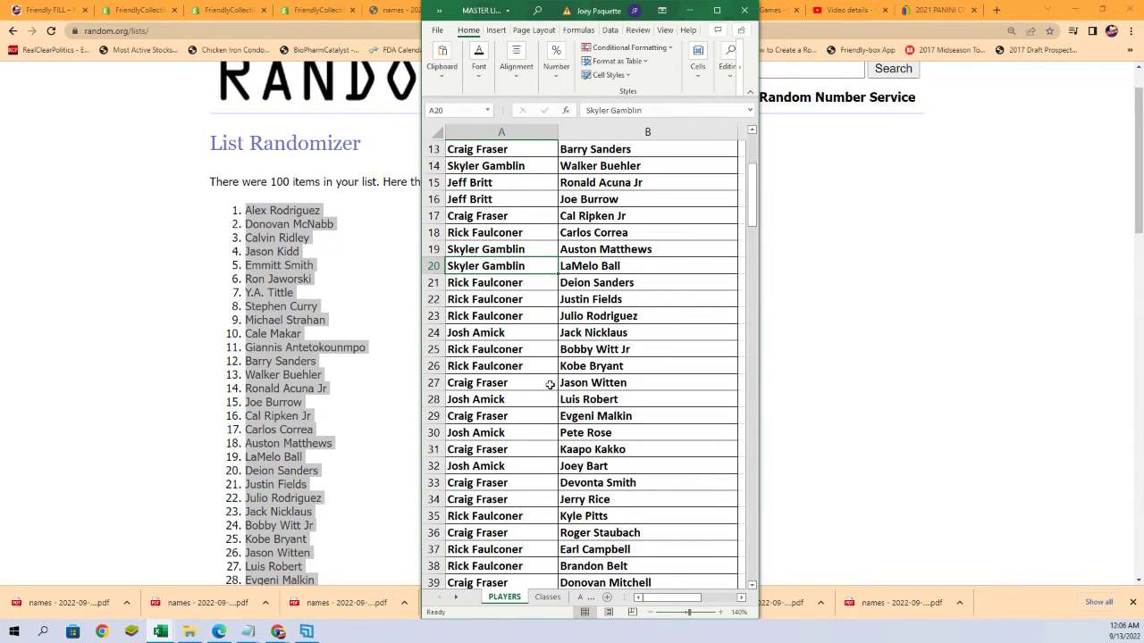
{"action": "left_click", "coordinate": [530, 363]}
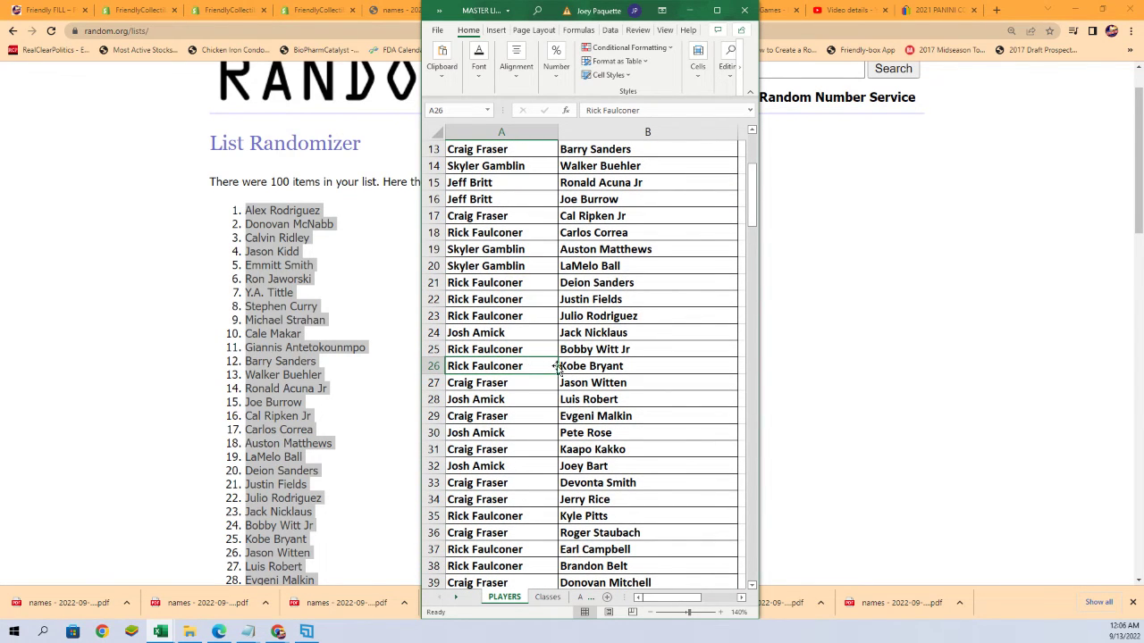
{"action": "scroll", "coordinate": [534, 397], "scroll_direction": "down", "scroll_amount": 2}
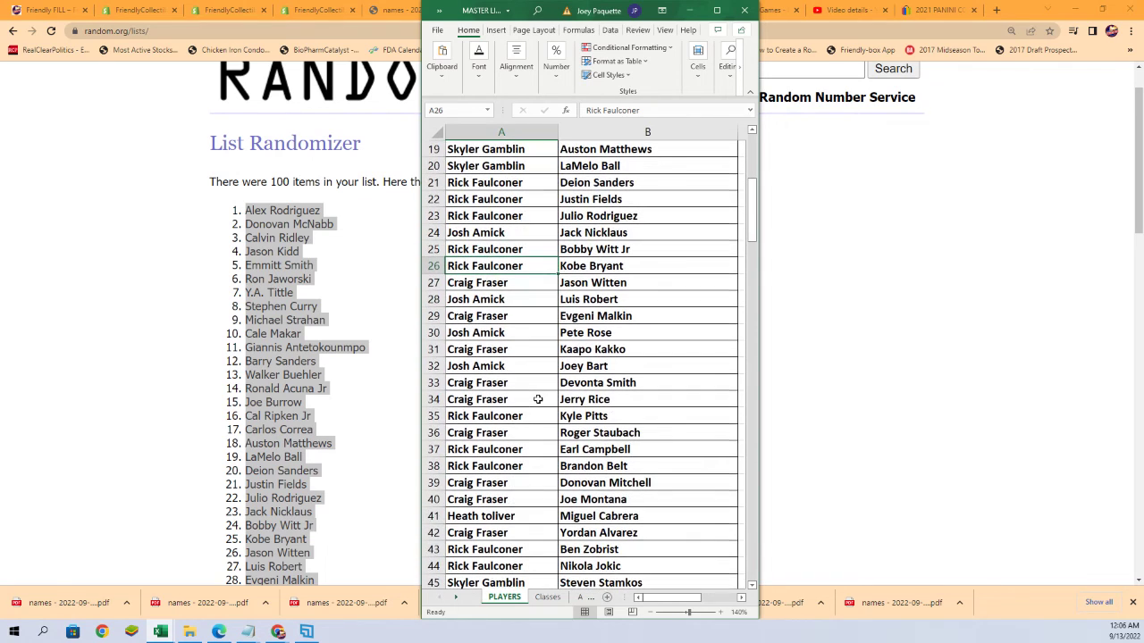
{"action": "scroll", "coordinate": [538, 400], "scroll_direction": "down", "scroll_amount": 2}
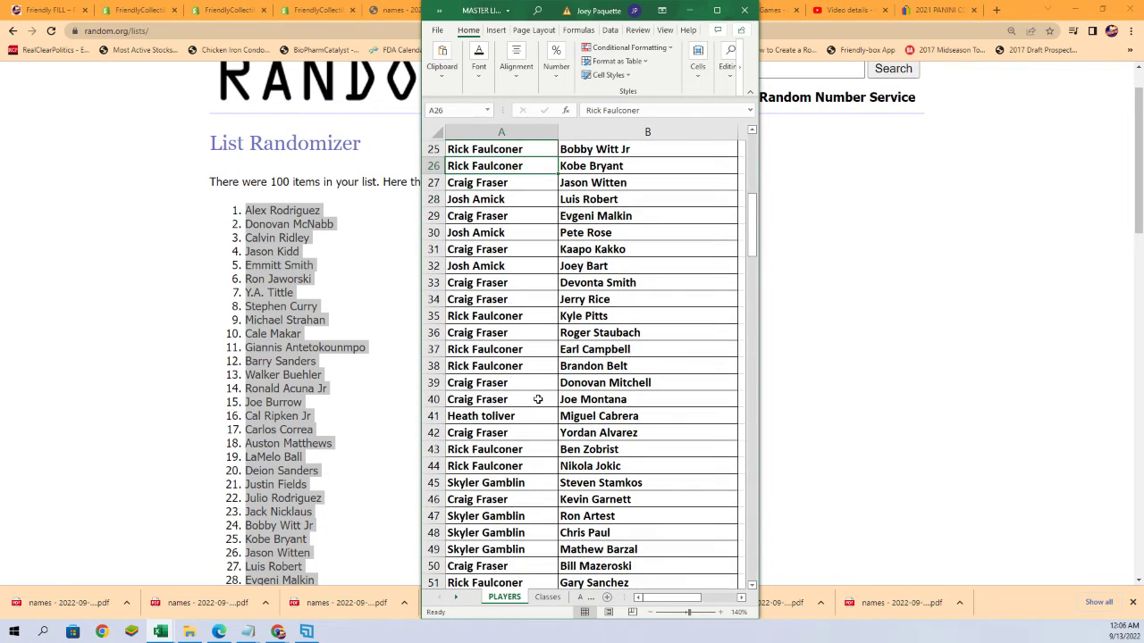
{"action": "left_click", "coordinate": [529, 265]}
{"action": "scroll", "coordinate": [547, 393], "scroll_direction": "down", "scroll_amount": 1}
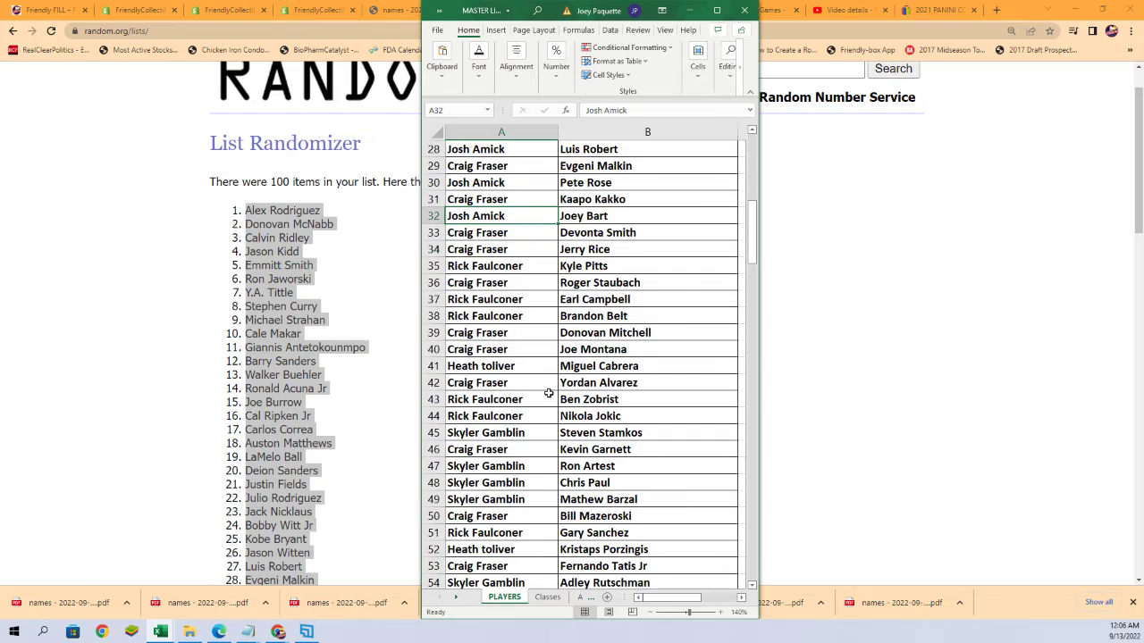
{"action": "scroll", "coordinate": [574, 414], "scroll_direction": "down", "scroll_amount": 1}
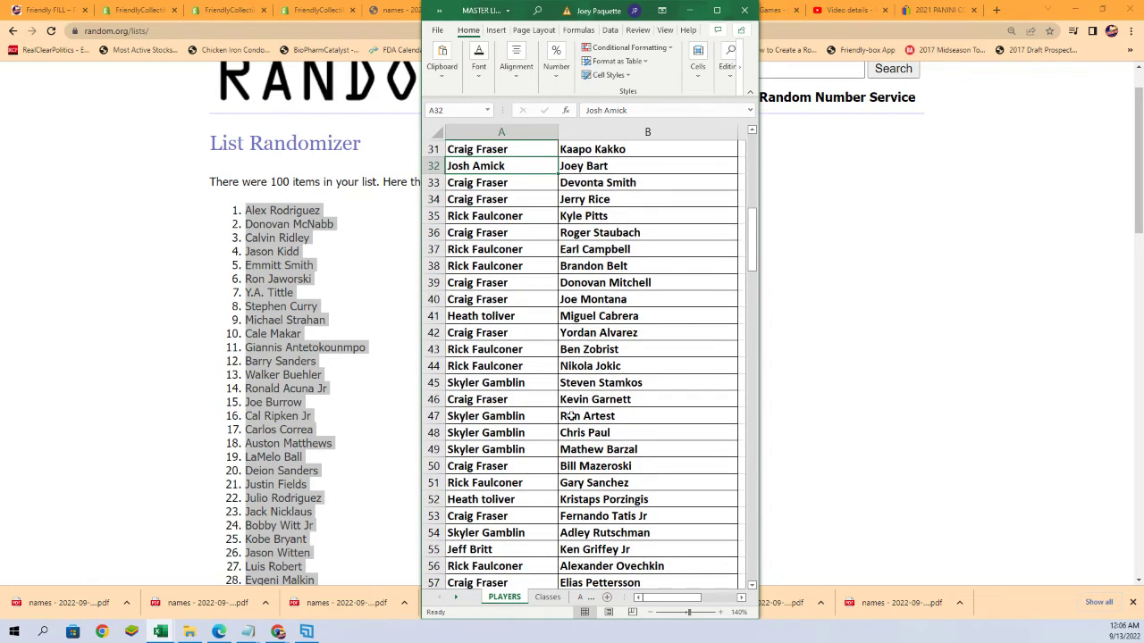
{"action": "scroll", "coordinate": [568, 415], "scroll_direction": "down", "scroll_amount": 1}
{"action": "scroll", "coordinate": [548, 399], "scroll_direction": "down", "scroll_amount": 3}
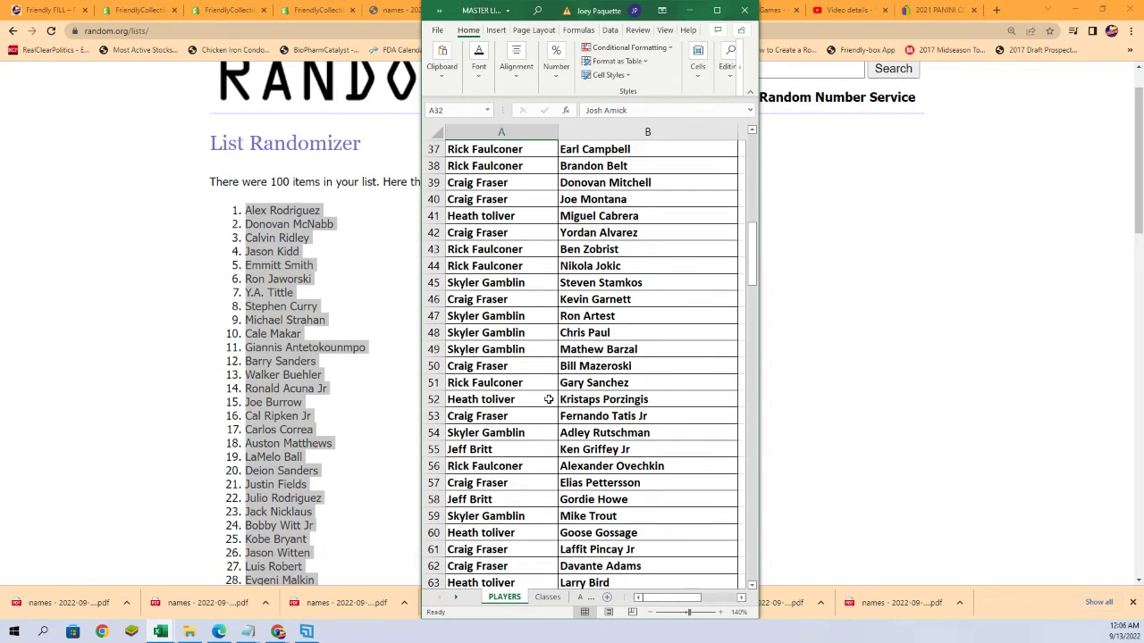
Check the remaining owner and player pairings down to the final pair in row 101
{"action": "scroll", "coordinate": [554, 408], "scroll_direction": "down", "scroll_amount": 2}
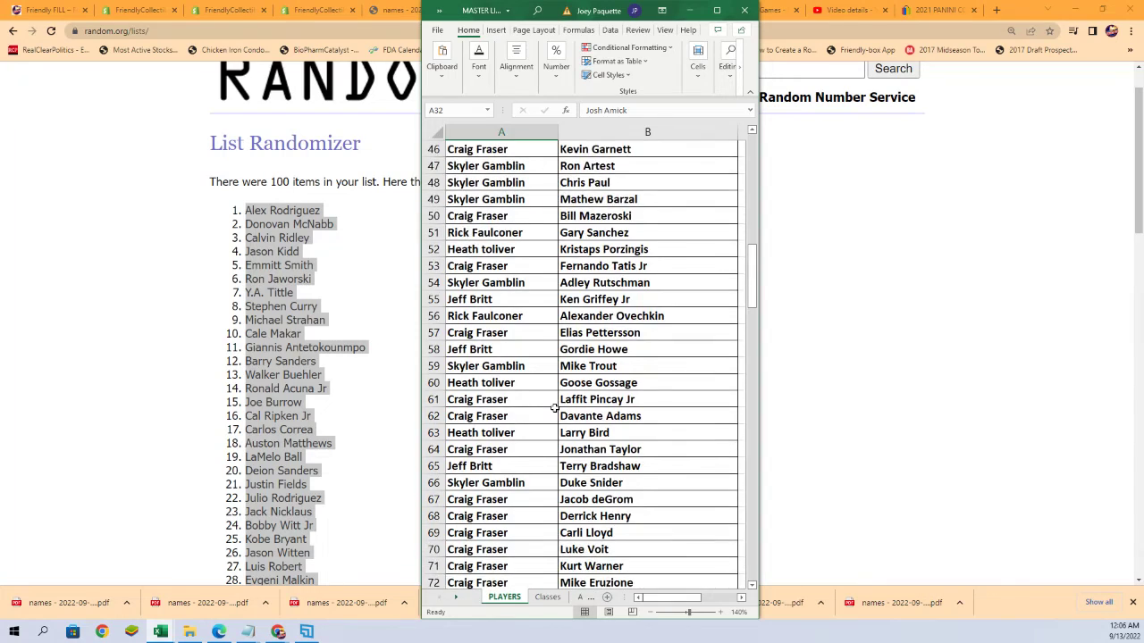
{"action": "scroll", "coordinate": [592, 467], "scroll_direction": "down", "scroll_amount": 2}
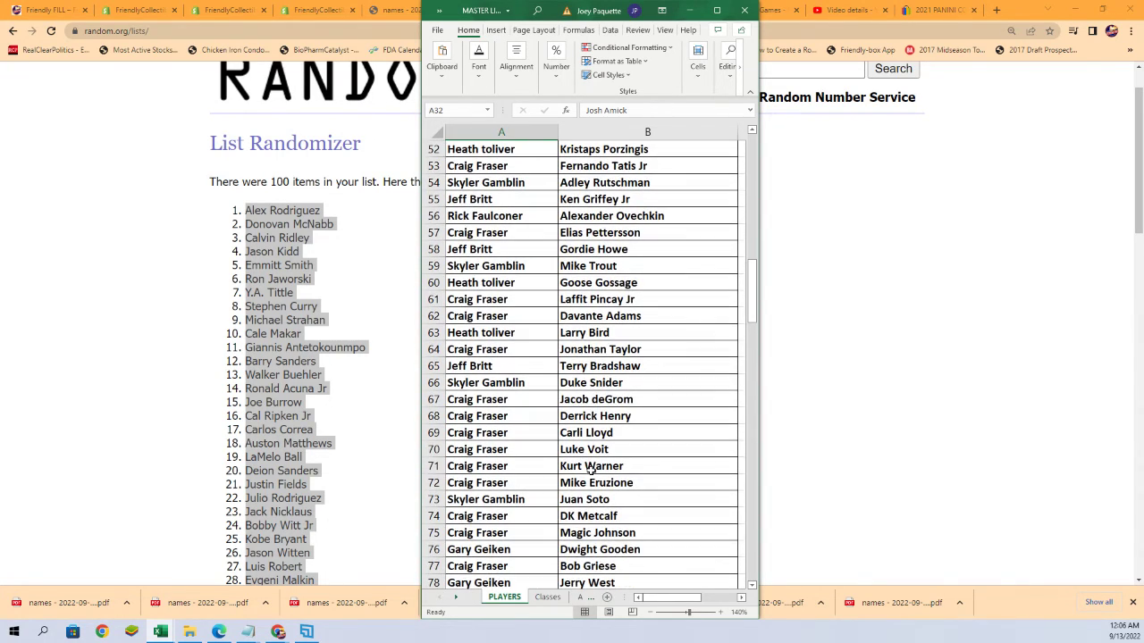
{"action": "left_click", "coordinate": [529, 235]}
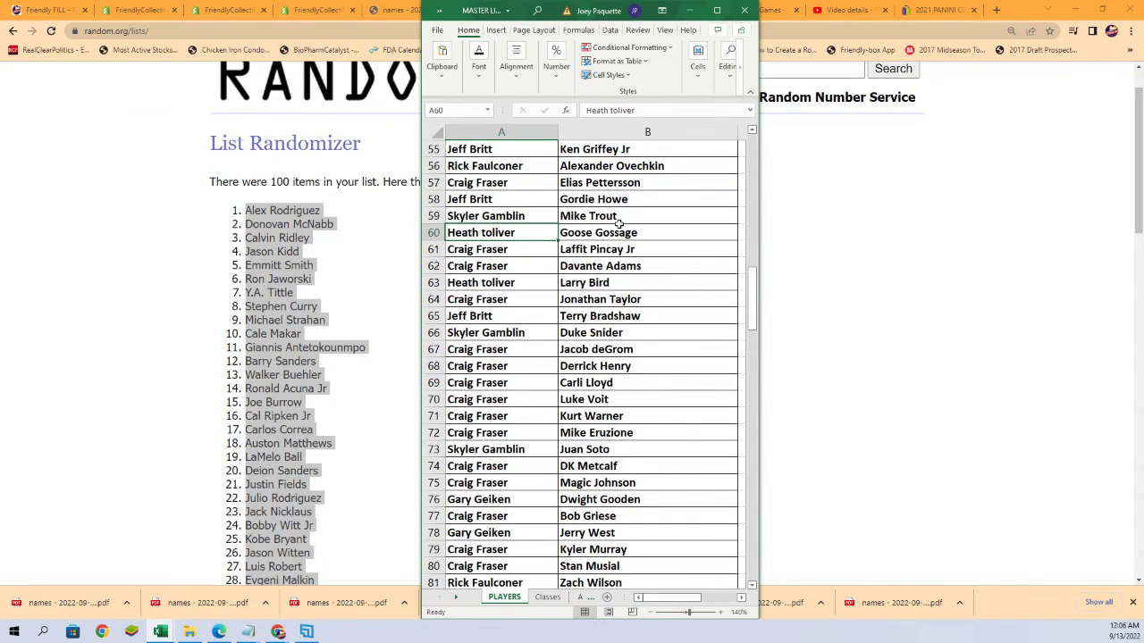
{"action": "scroll", "coordinate": [541, 428], "scroll_direction": "down", "scroll_amount": 3}
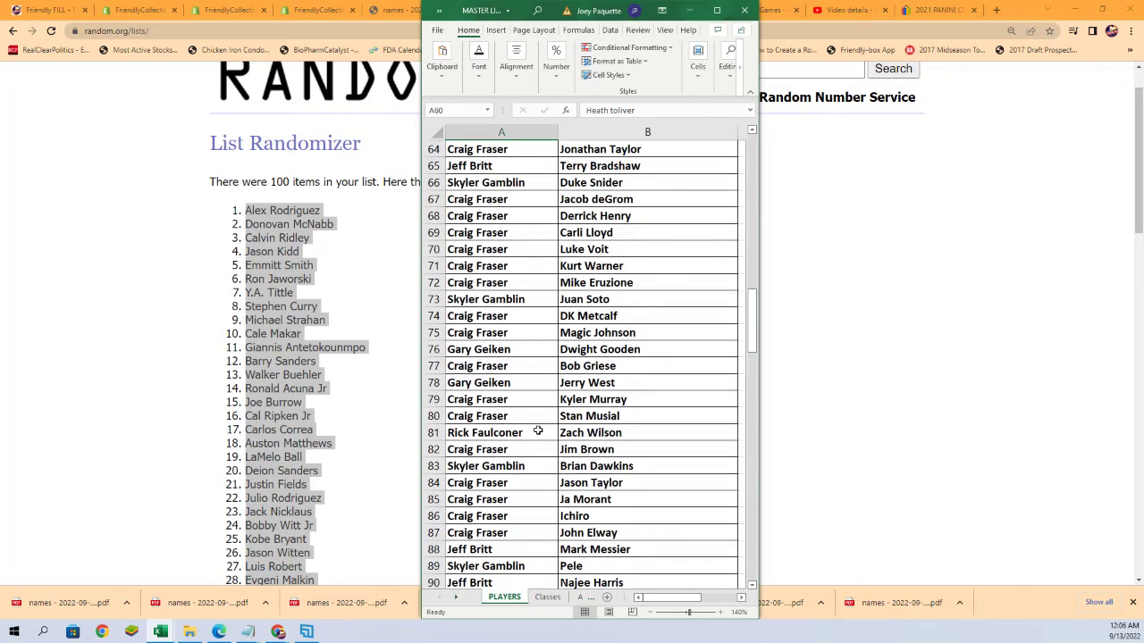
{"action": "left_click", "coordinate": [586, 360]}
{"action": "scroll", "coordinate": [540, 376], "scroll_direction": "down", "scroll_amount": 9}
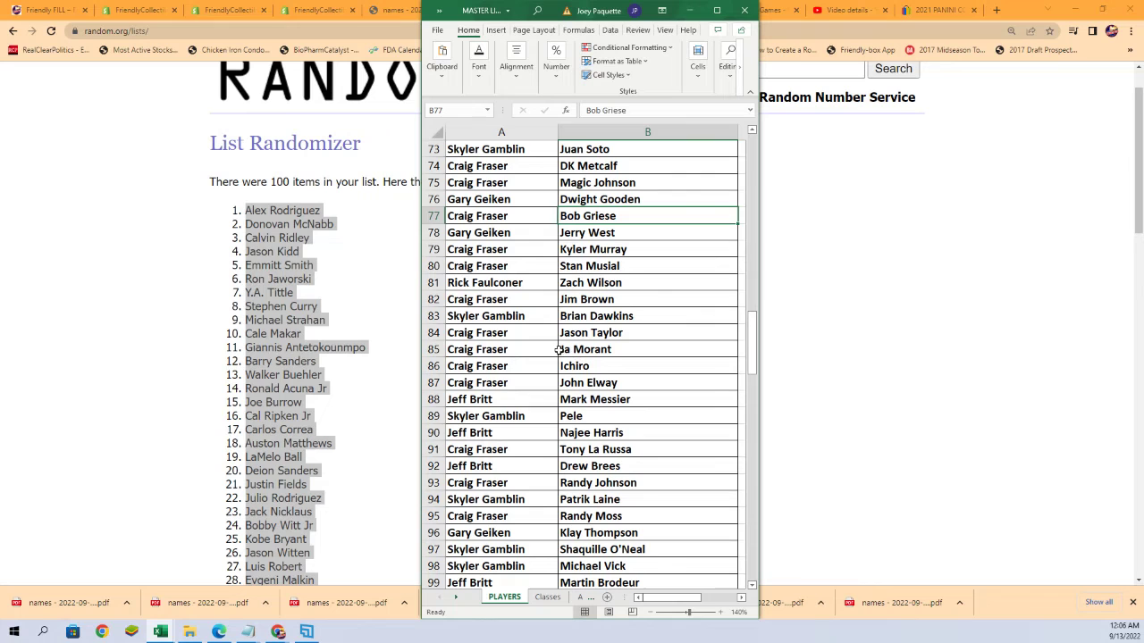
{"action": "left_click", "coordinate": [554, 353]}
{"action": "scroll", "coordinate": [555, 429], "scroll_direction": "down", "scroll_amount": 2}
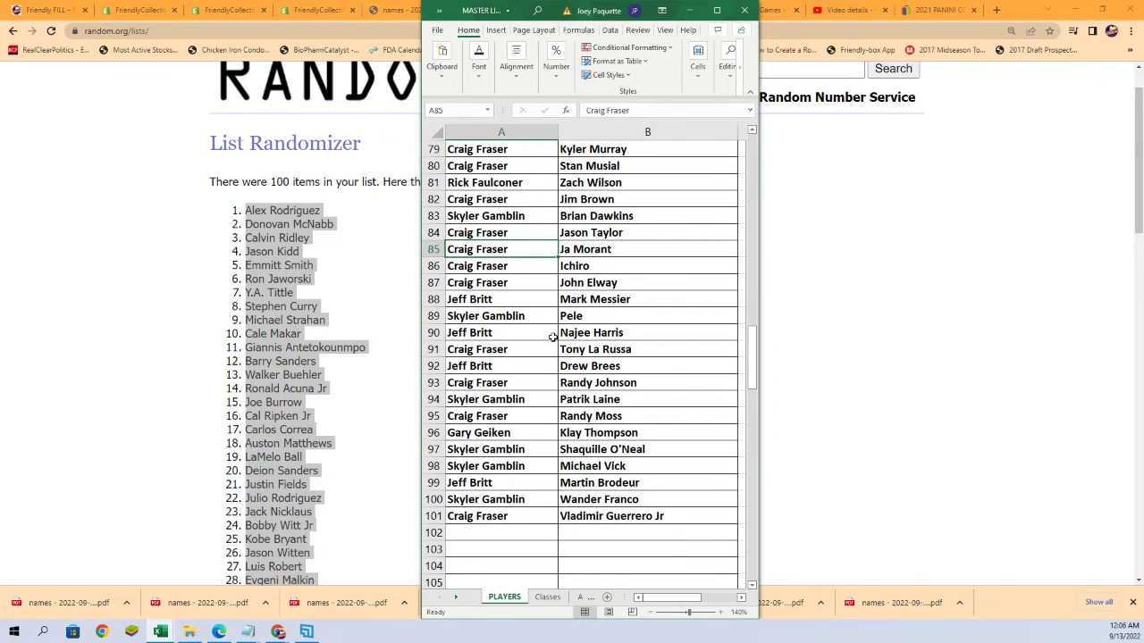
{"action": "left_click", "coordinate": [553, 339]}
{"action": "scroll", "coordinate": [538, 419], "scroll_direction": "down", "scroll_amount": 2}
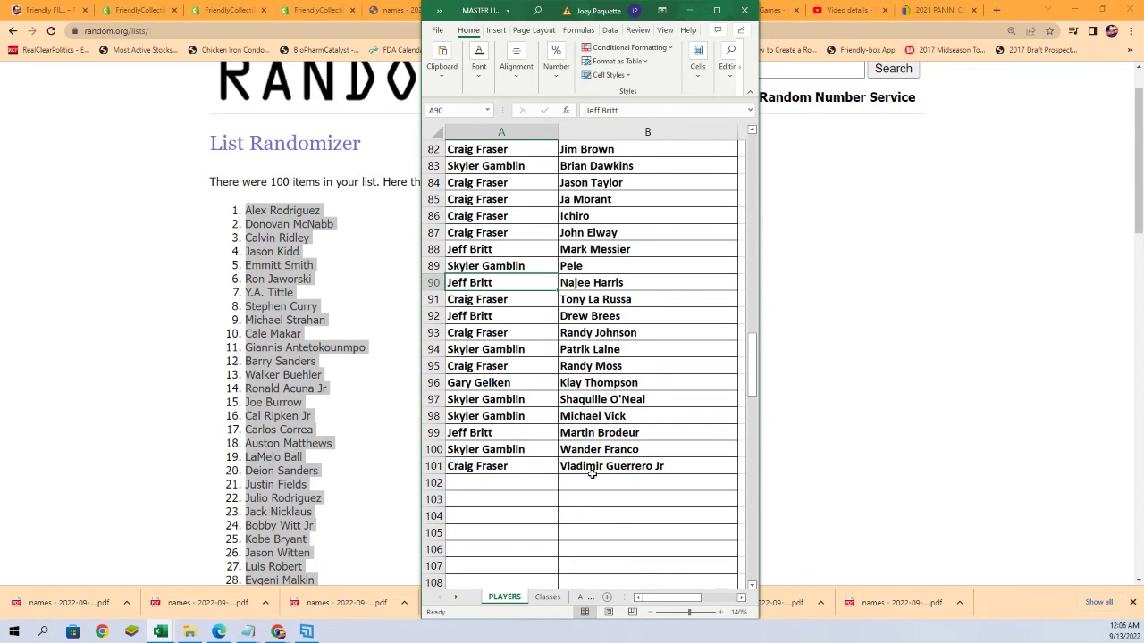
{"action": "left_click", "coordinate": [587, 468]}
{"action": "left_click", "coordinate": [523, 454]}
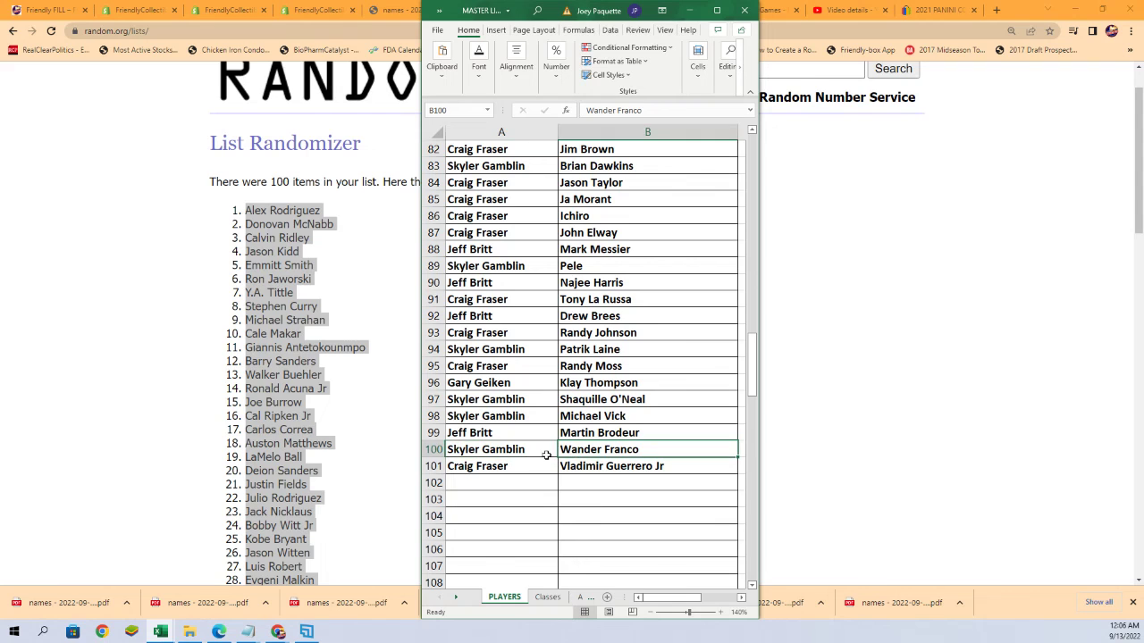
{"action": "scroll", "coordinate": [596, 451], "scroll_direction": "up", "scroll_amount": 20}
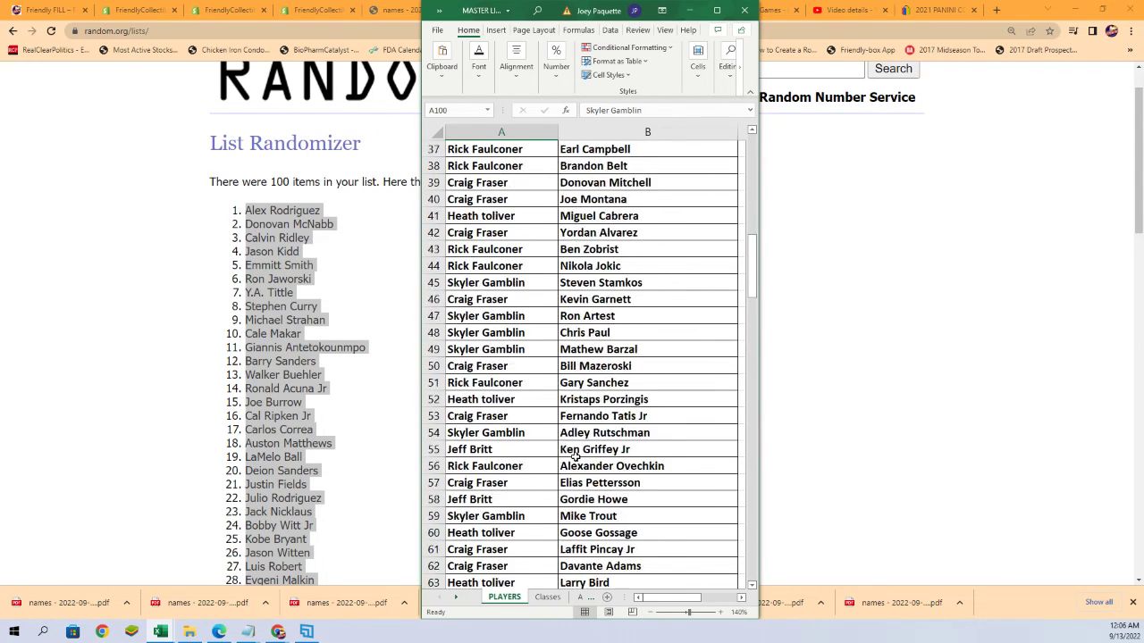